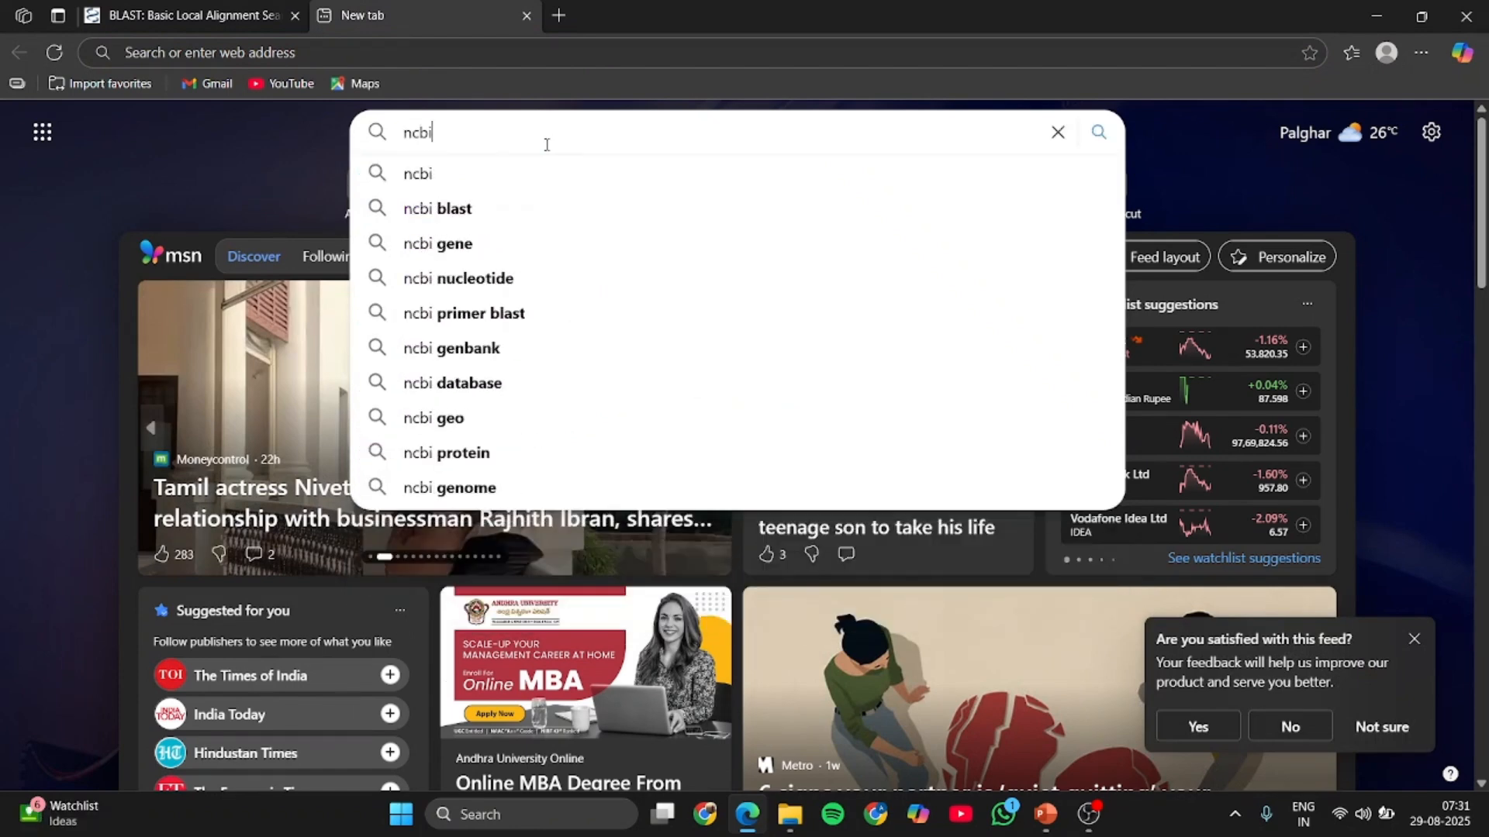
- Search the web for ncbi, open the National Center for Biotechnology Information site and go to its BLAST resource
click(448, 180)
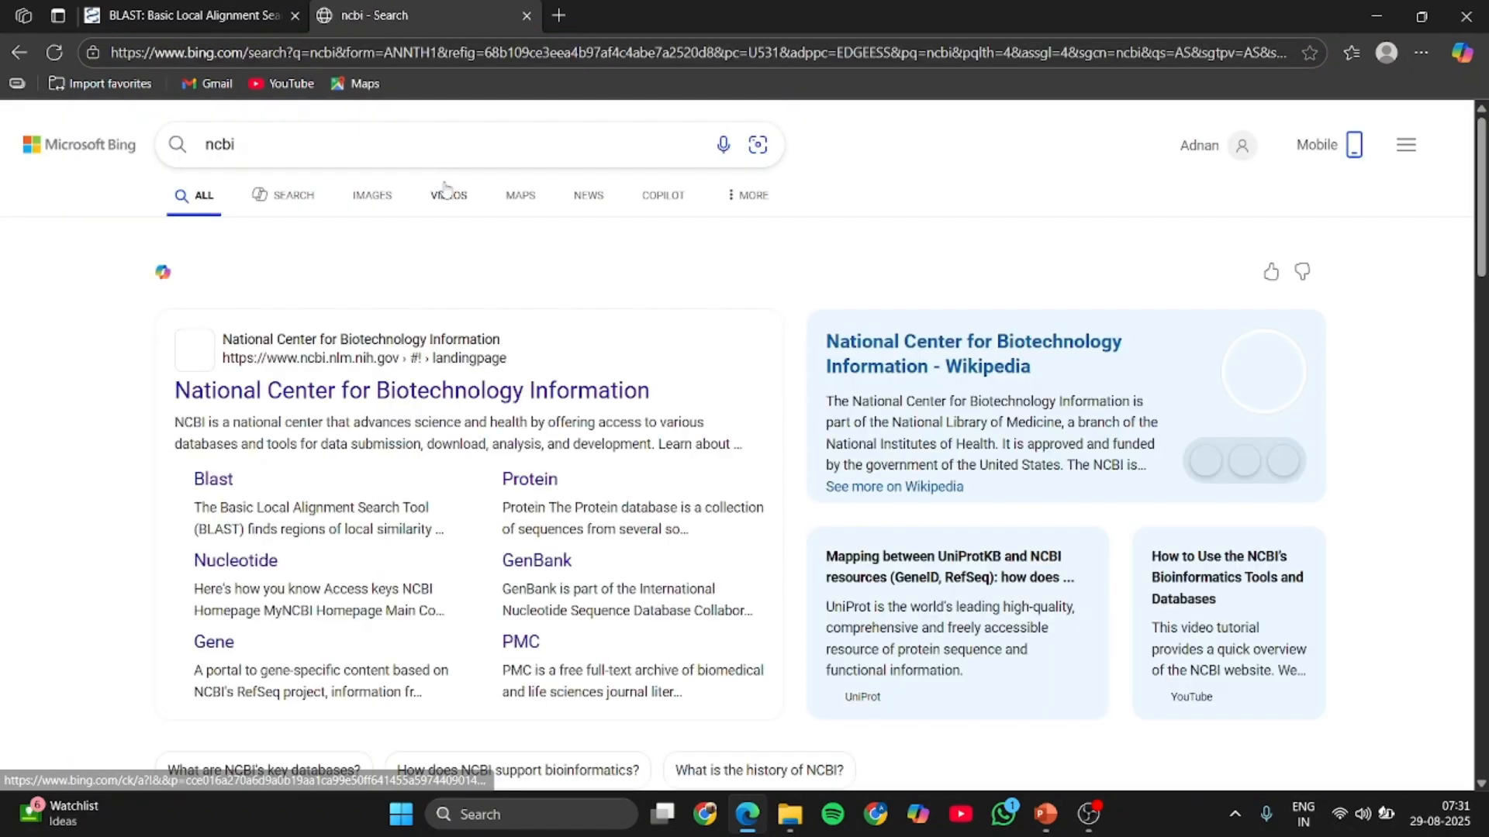
click(356, 392)
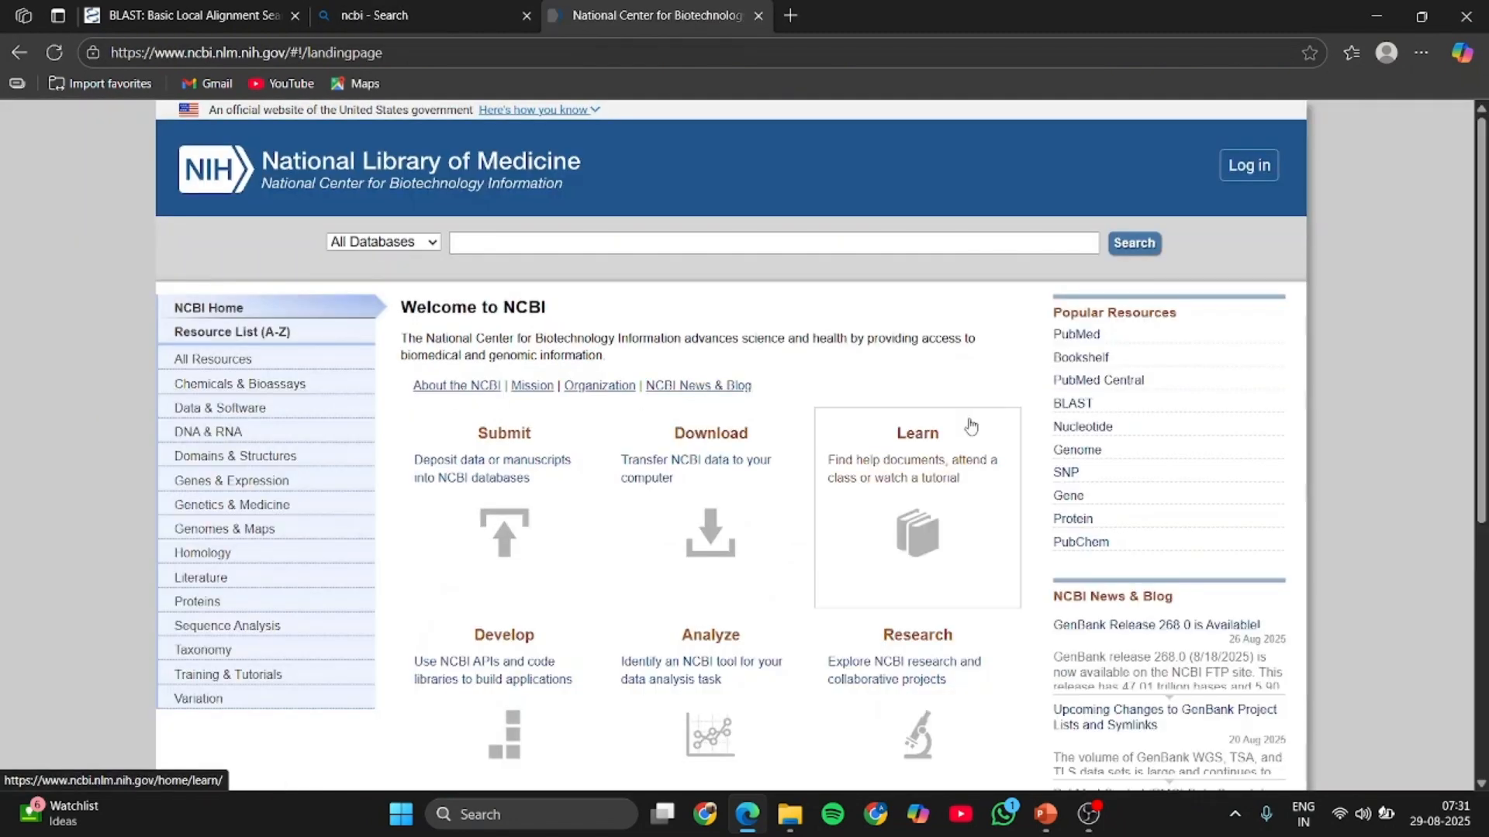
click(1087, 406)
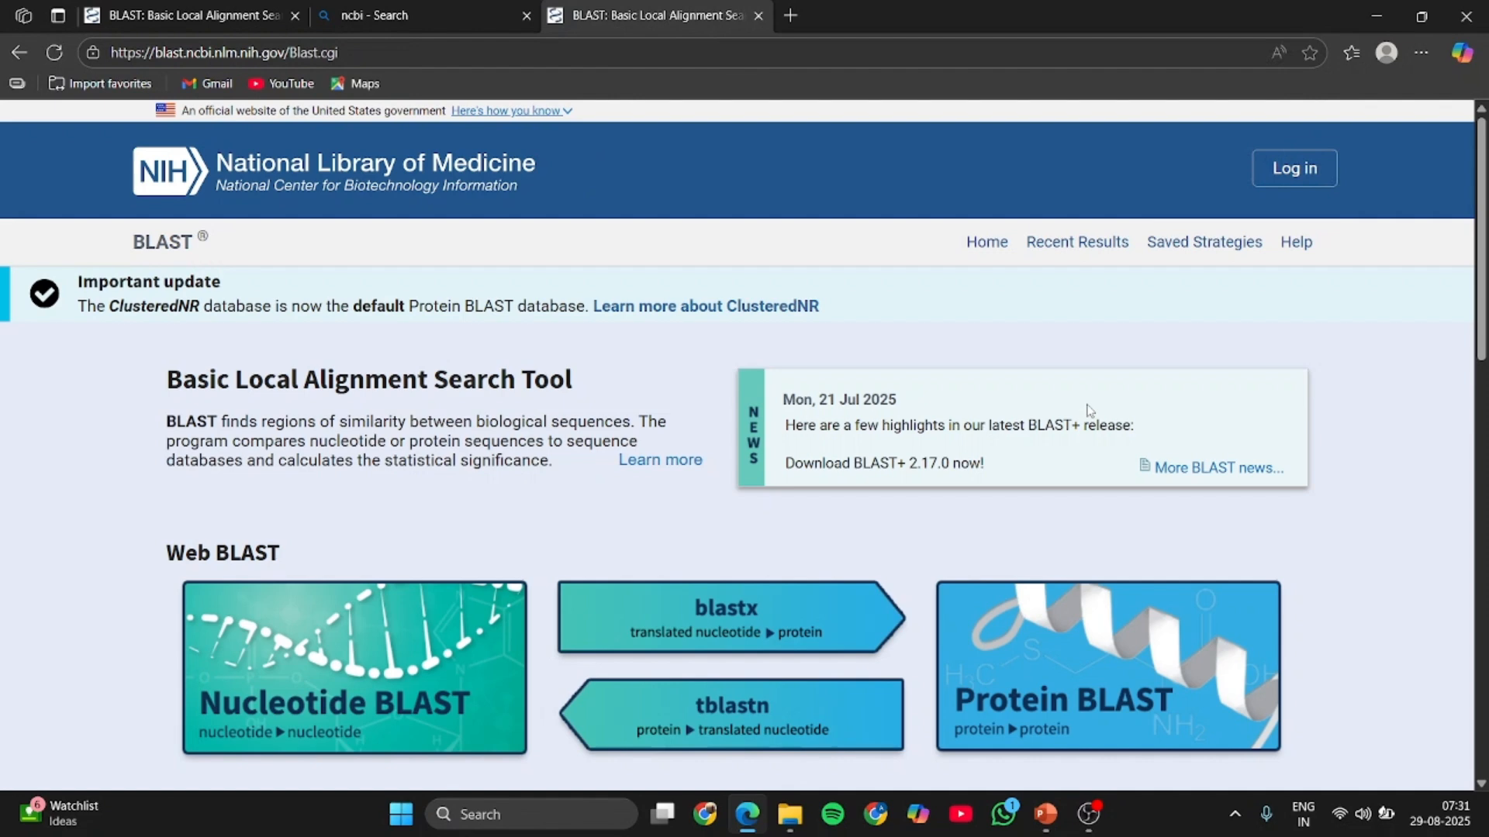
- Review the Web BLAST programs and open Nucleotide BLAST
scroll(1089, 410, down, 1)
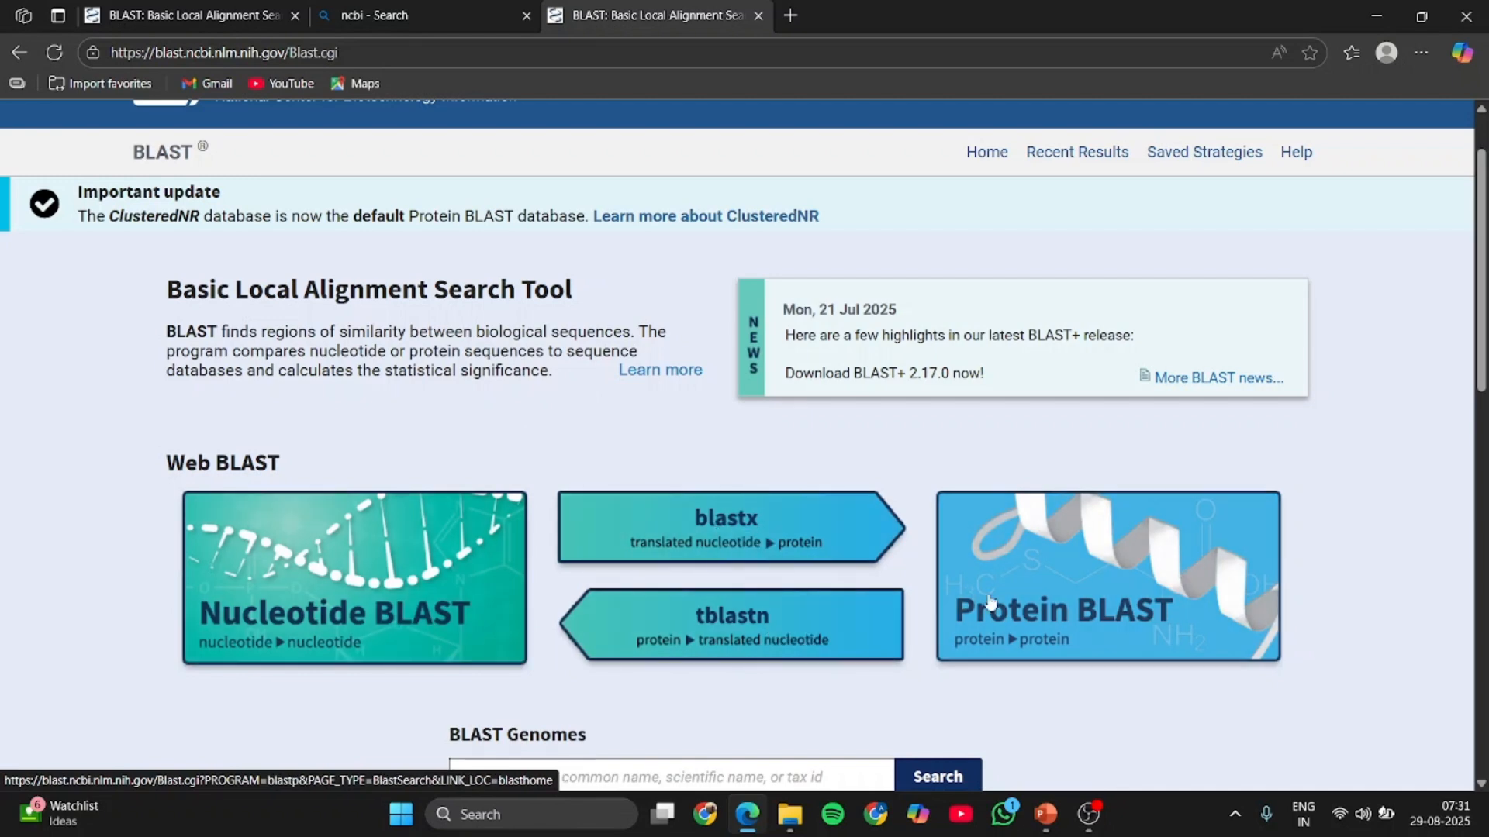
scroll(1054, 615, down, 3)
scroll(1054, 615, up, 1)
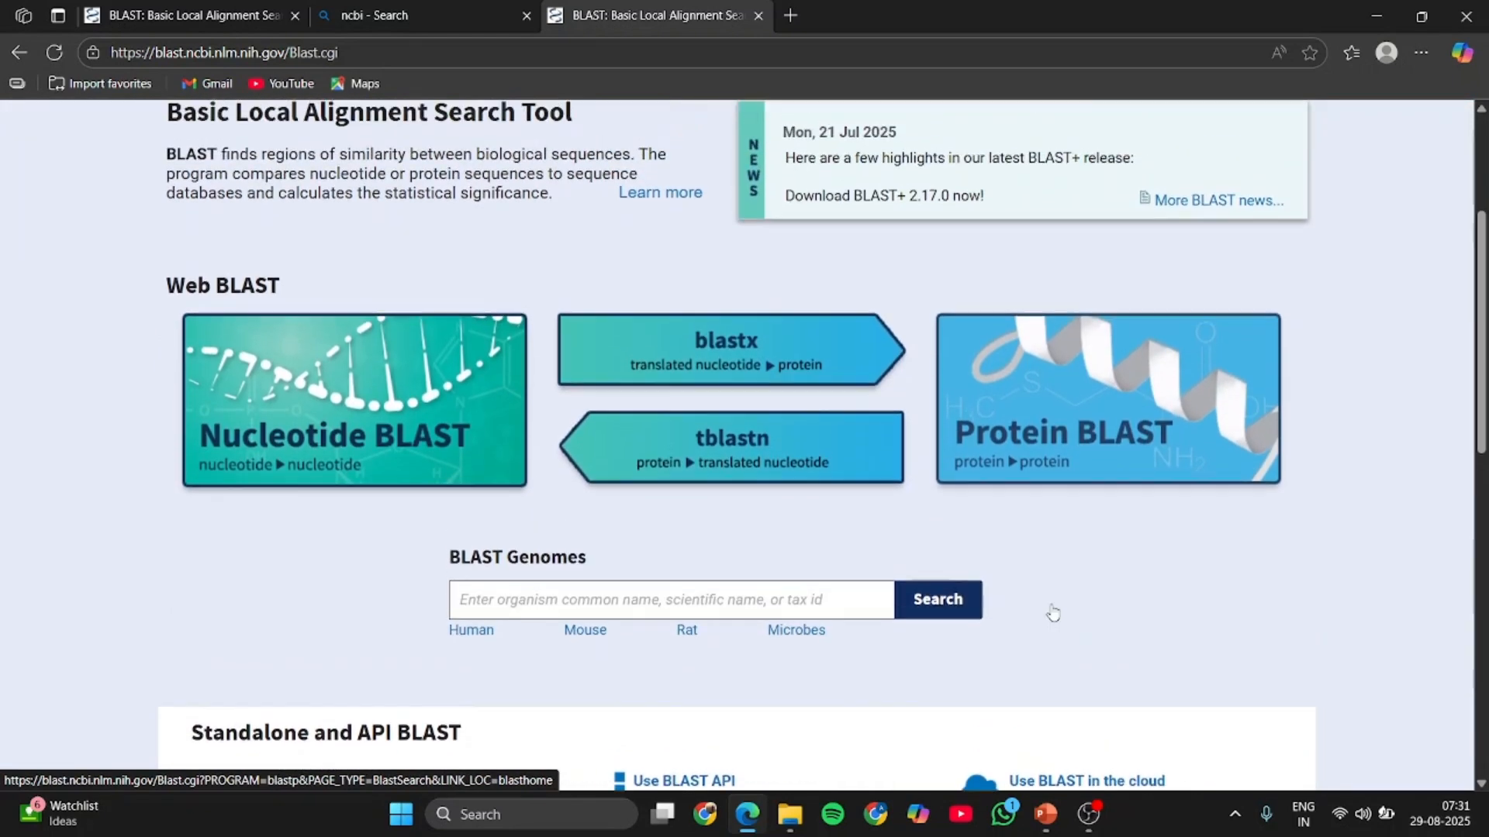
scroll(1052, 612, up, 1)
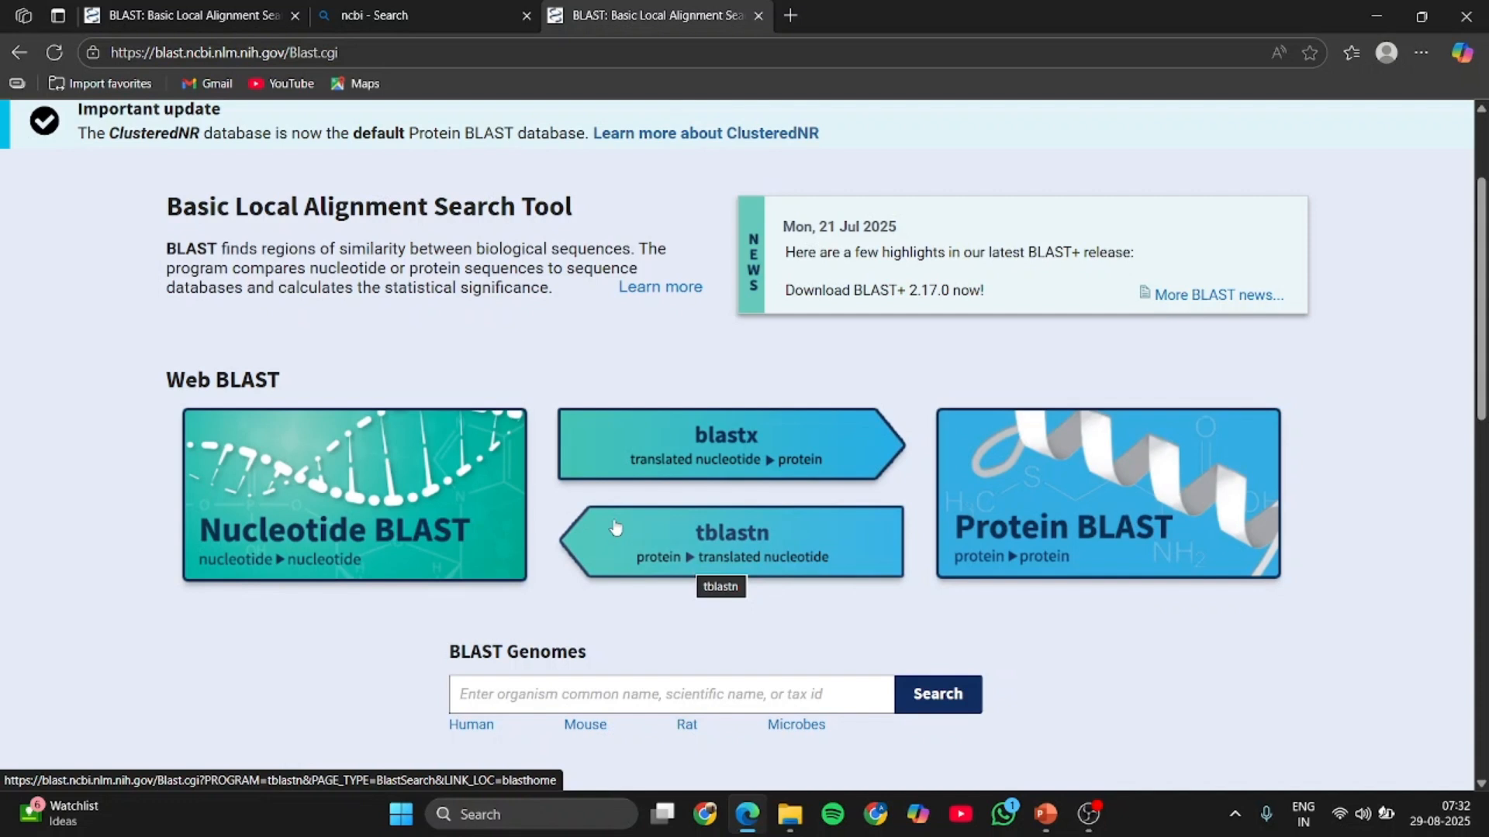
click(442, 524)
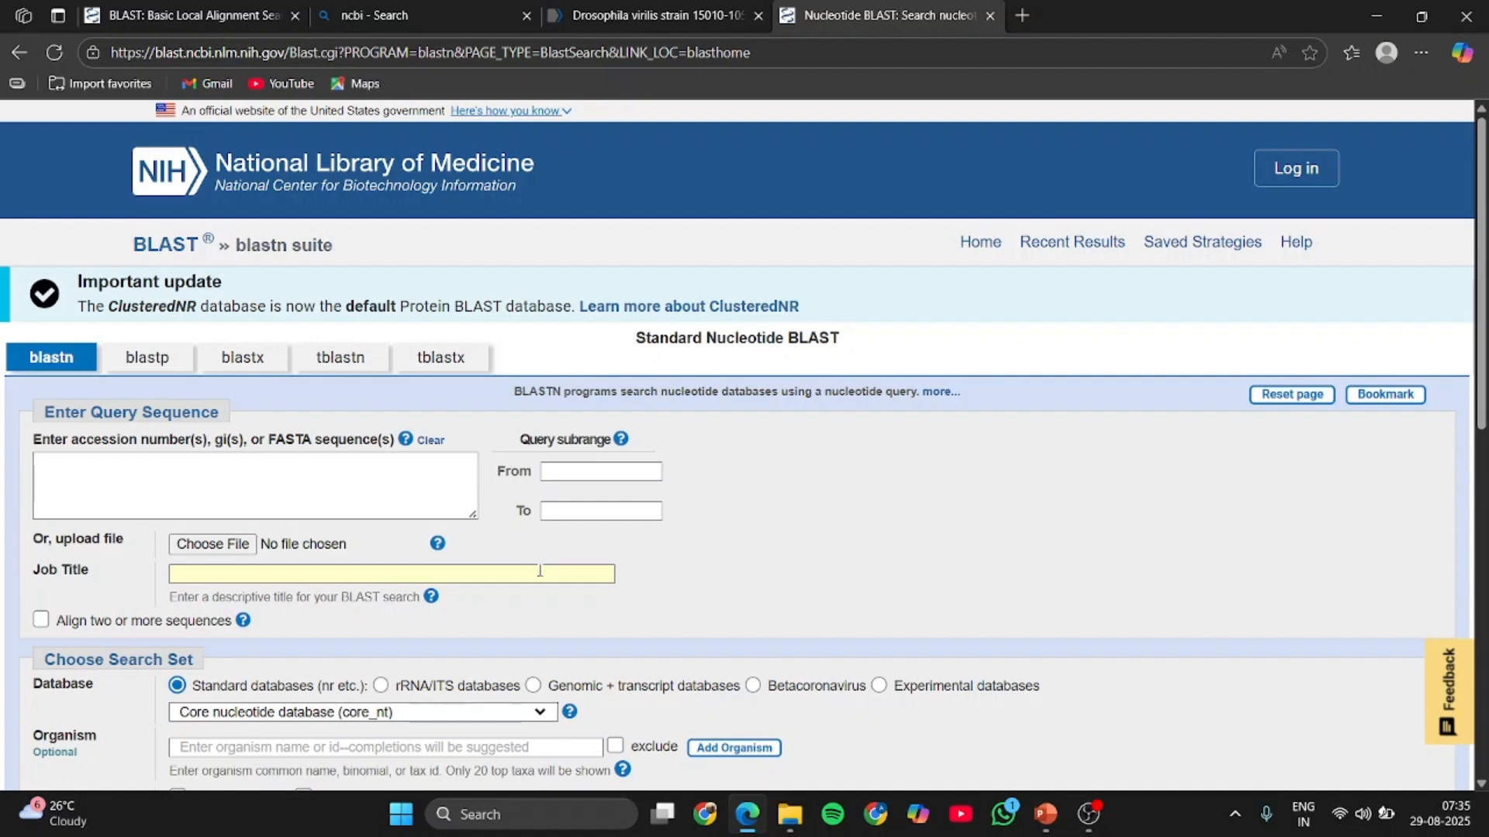
- Paste the copied Drosophila virilis nucleotide sequence as the query and set the job title to "demo blast"
click(156, 491)
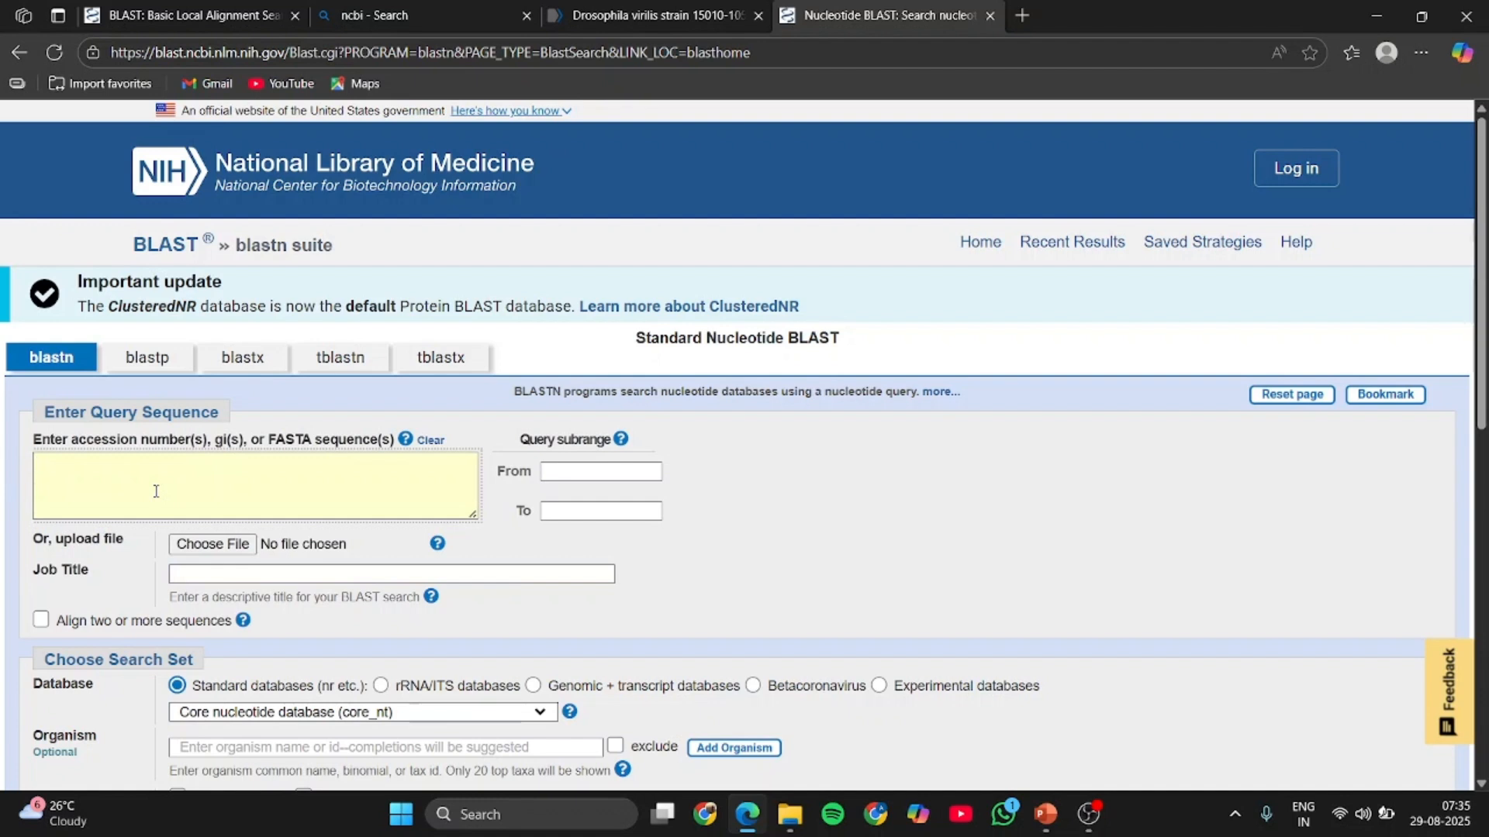
key(ctrl+v)
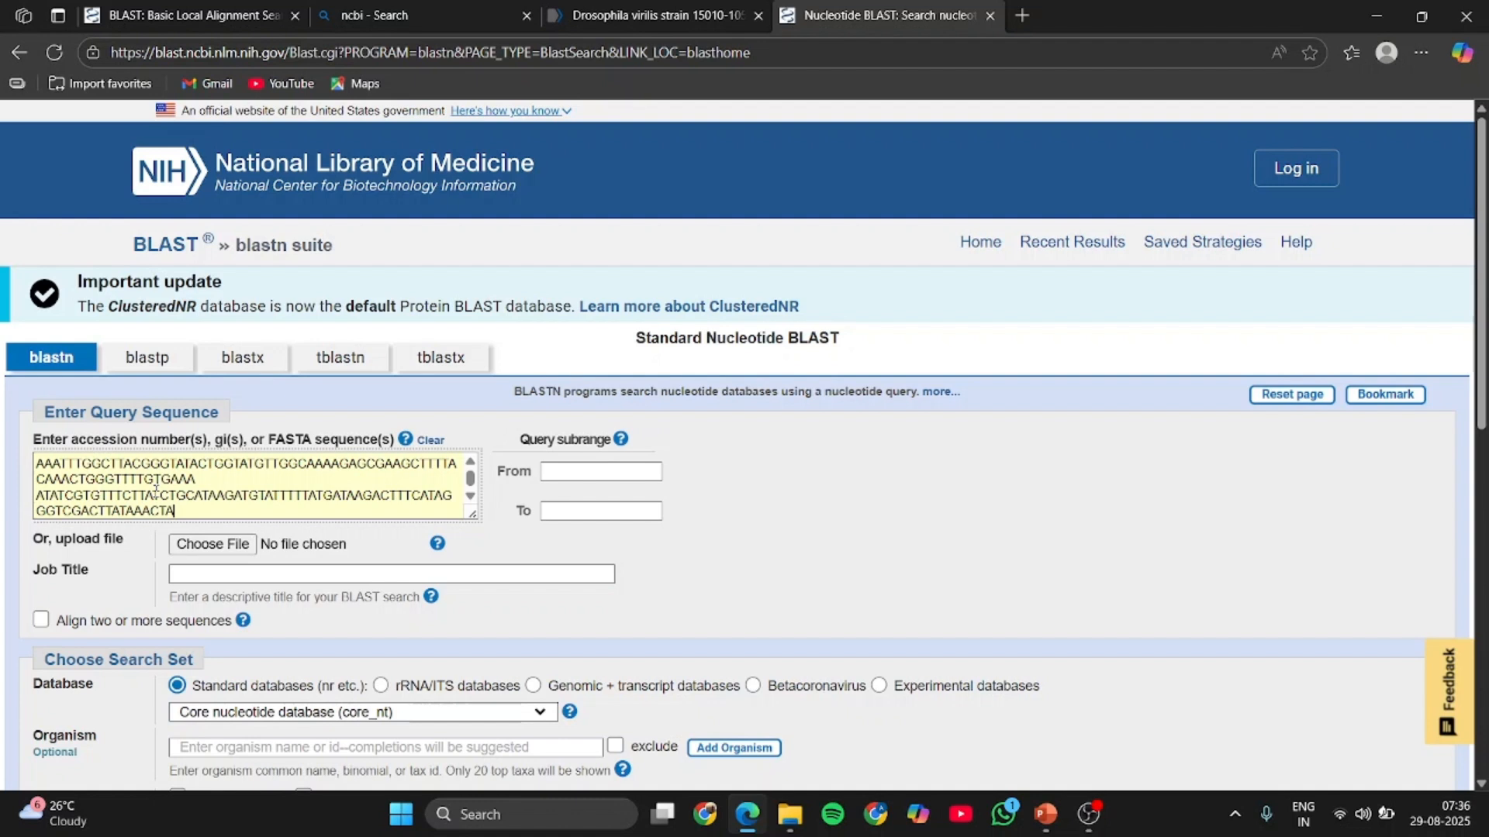
drag(505, 573, 165, 608)
text(de)
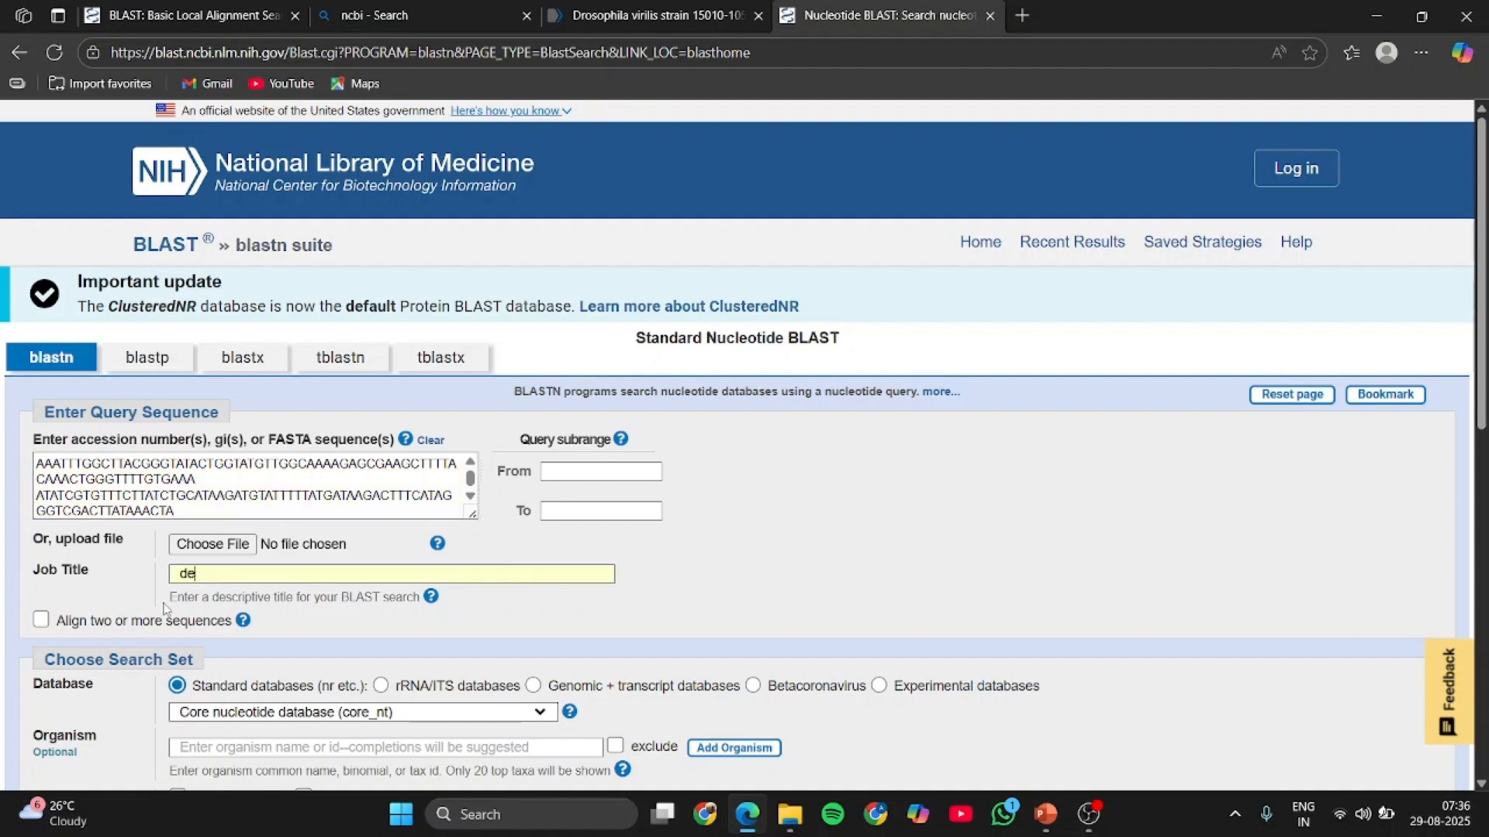
text(mo blast)
- Set the search database to Nucleotide collection (nr/nt)
scroll(164, 609, down, 2)
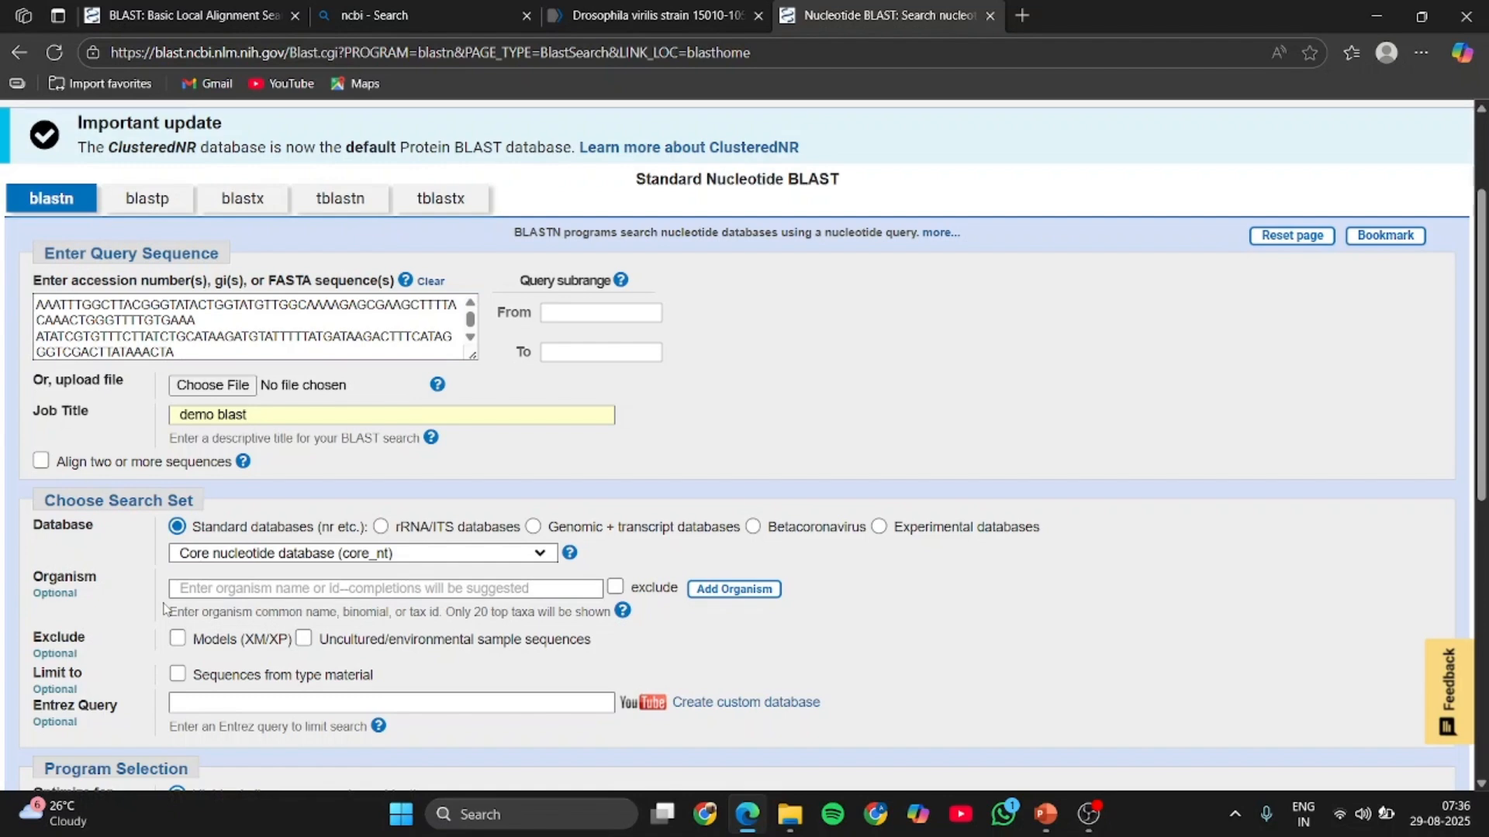
scroll(164, 608, down, 1)
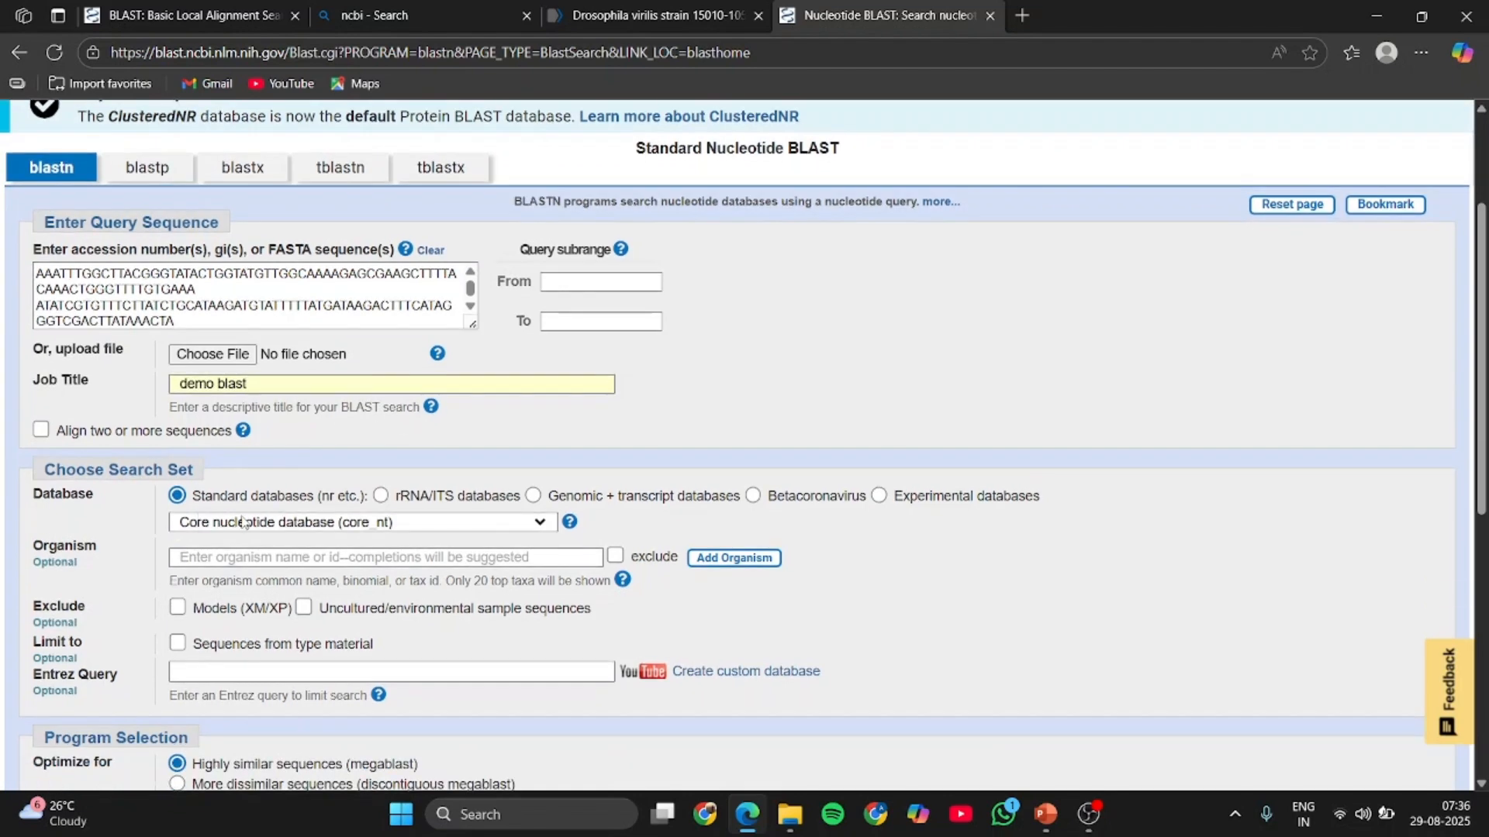
click(540, 523)
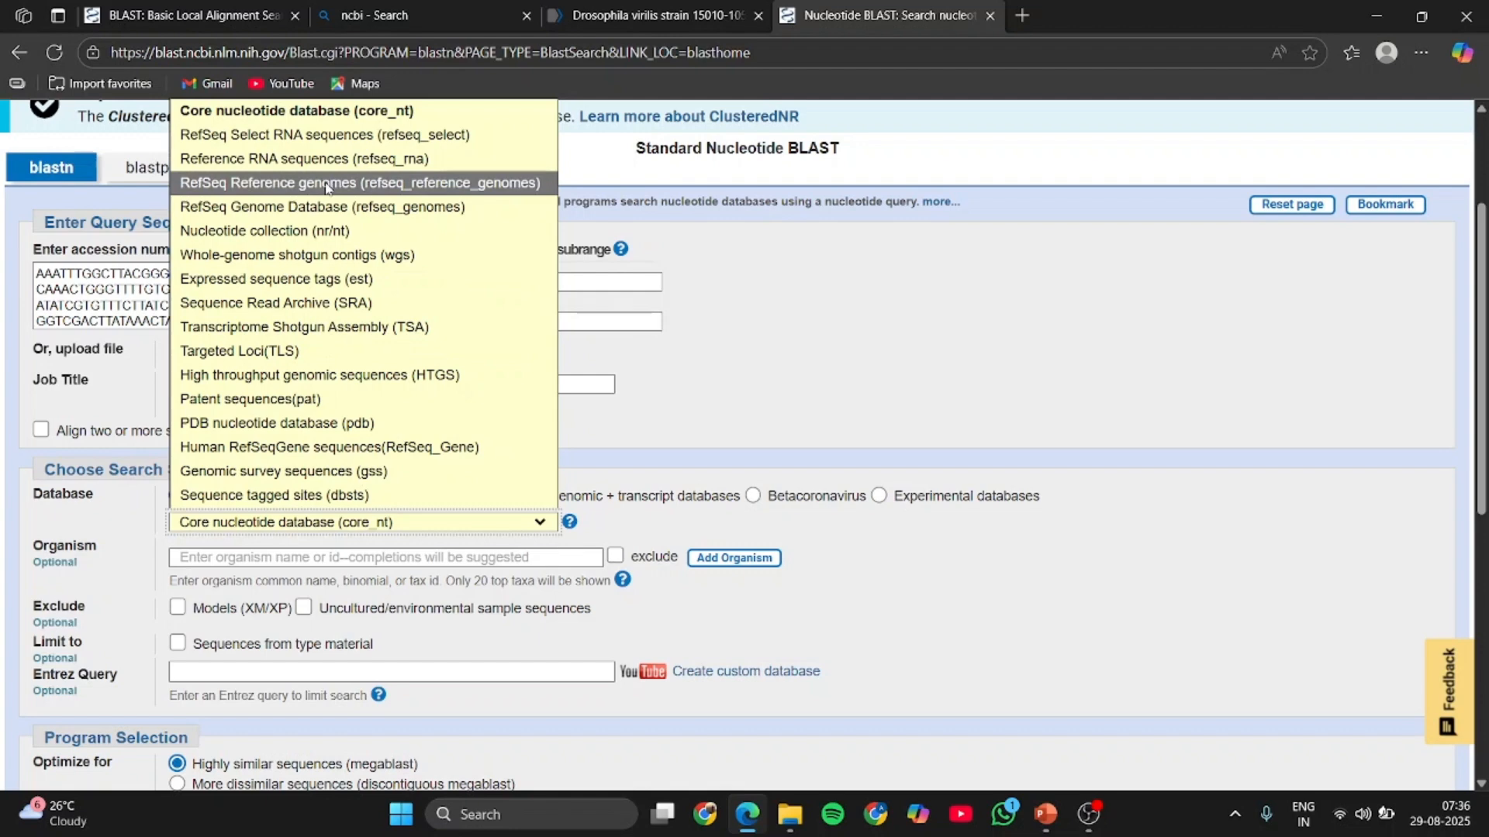
click(325, 231)
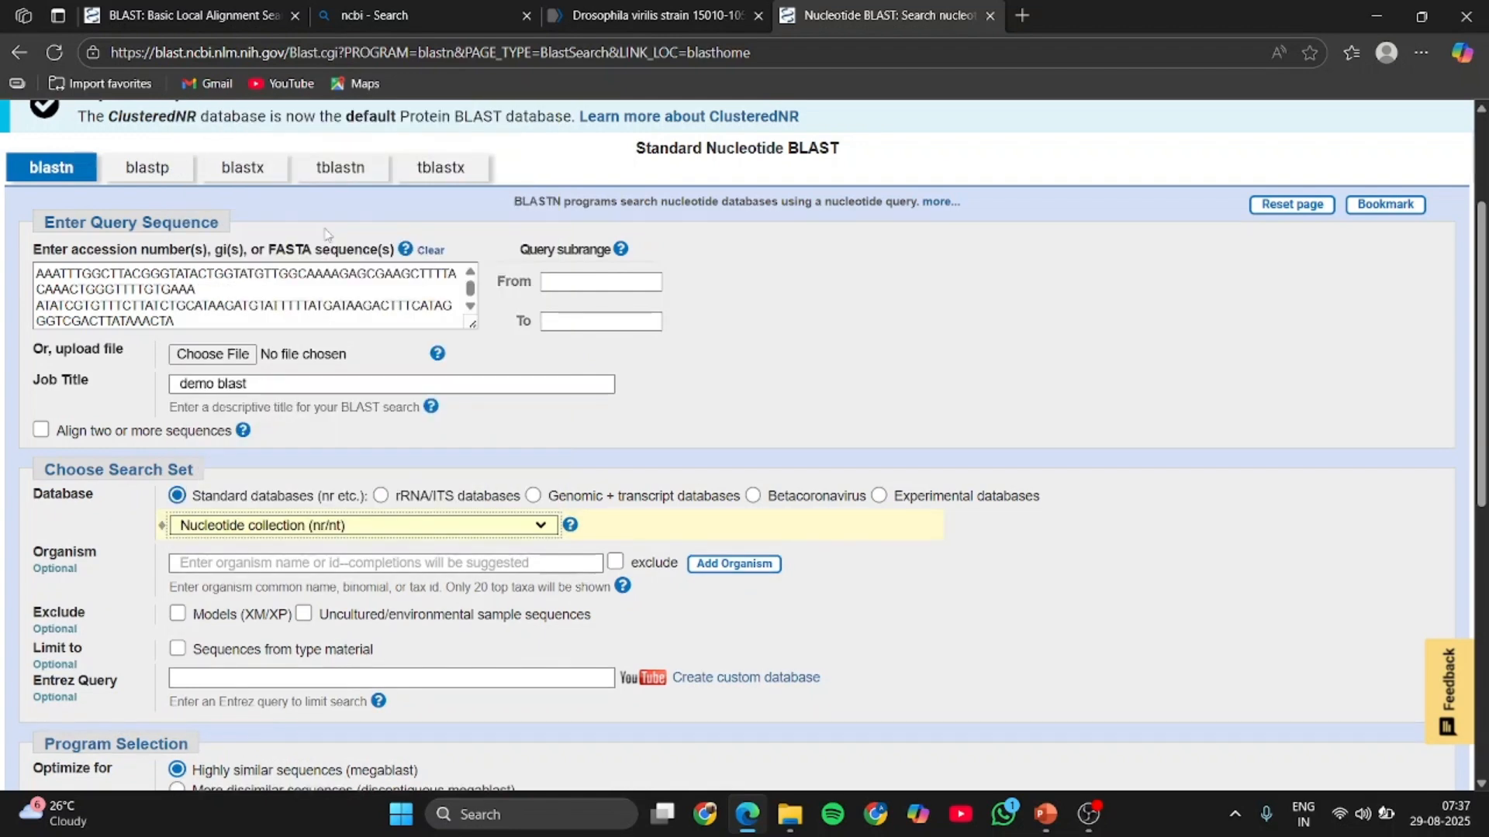
- Run the BLAST search with the program selection kept at highly similar sequences (megablast)
scroll(326, 232, down, 1)
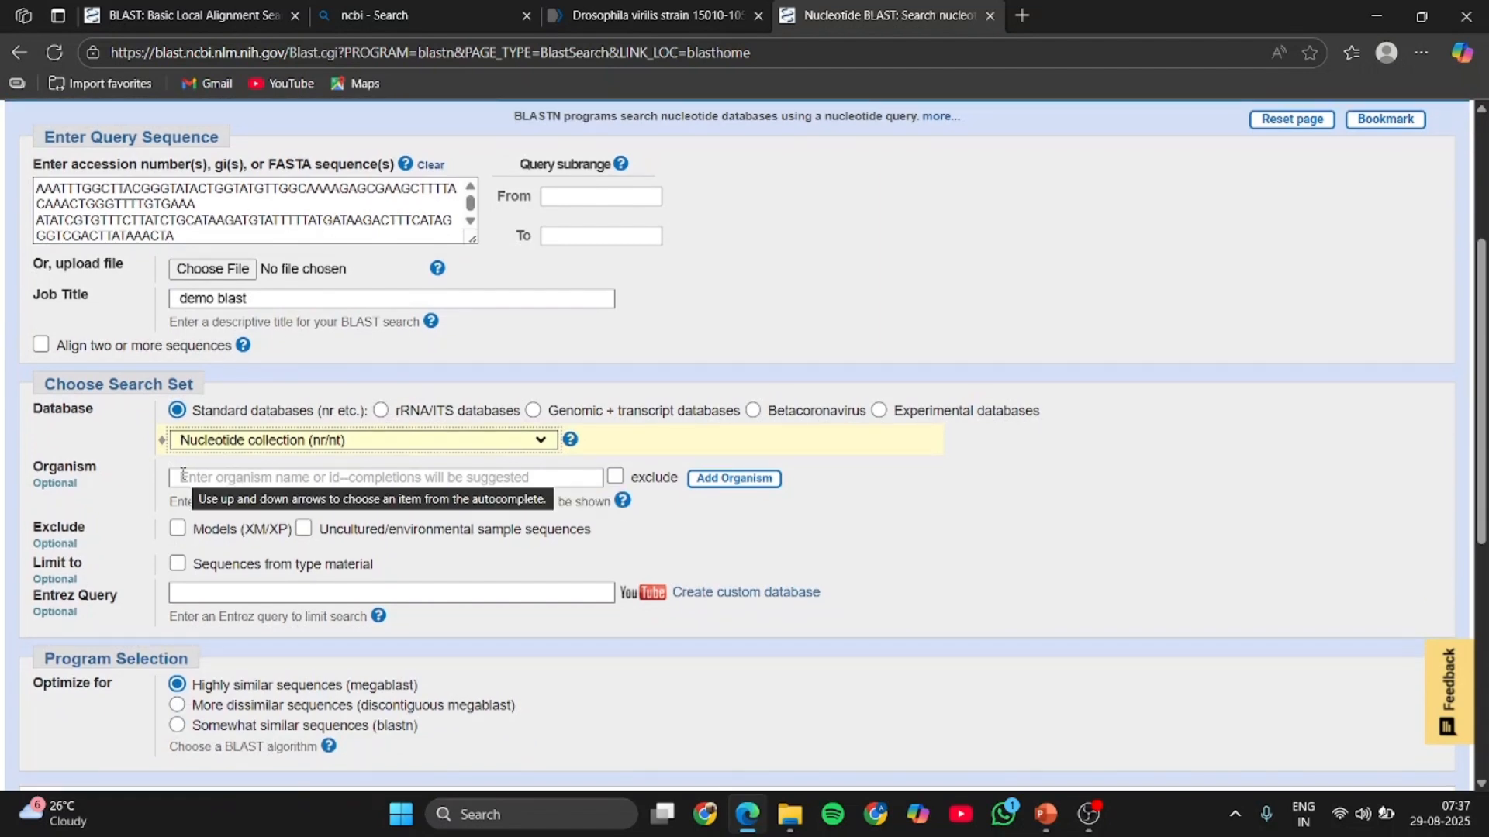
scroll(362, 561, down, 3)
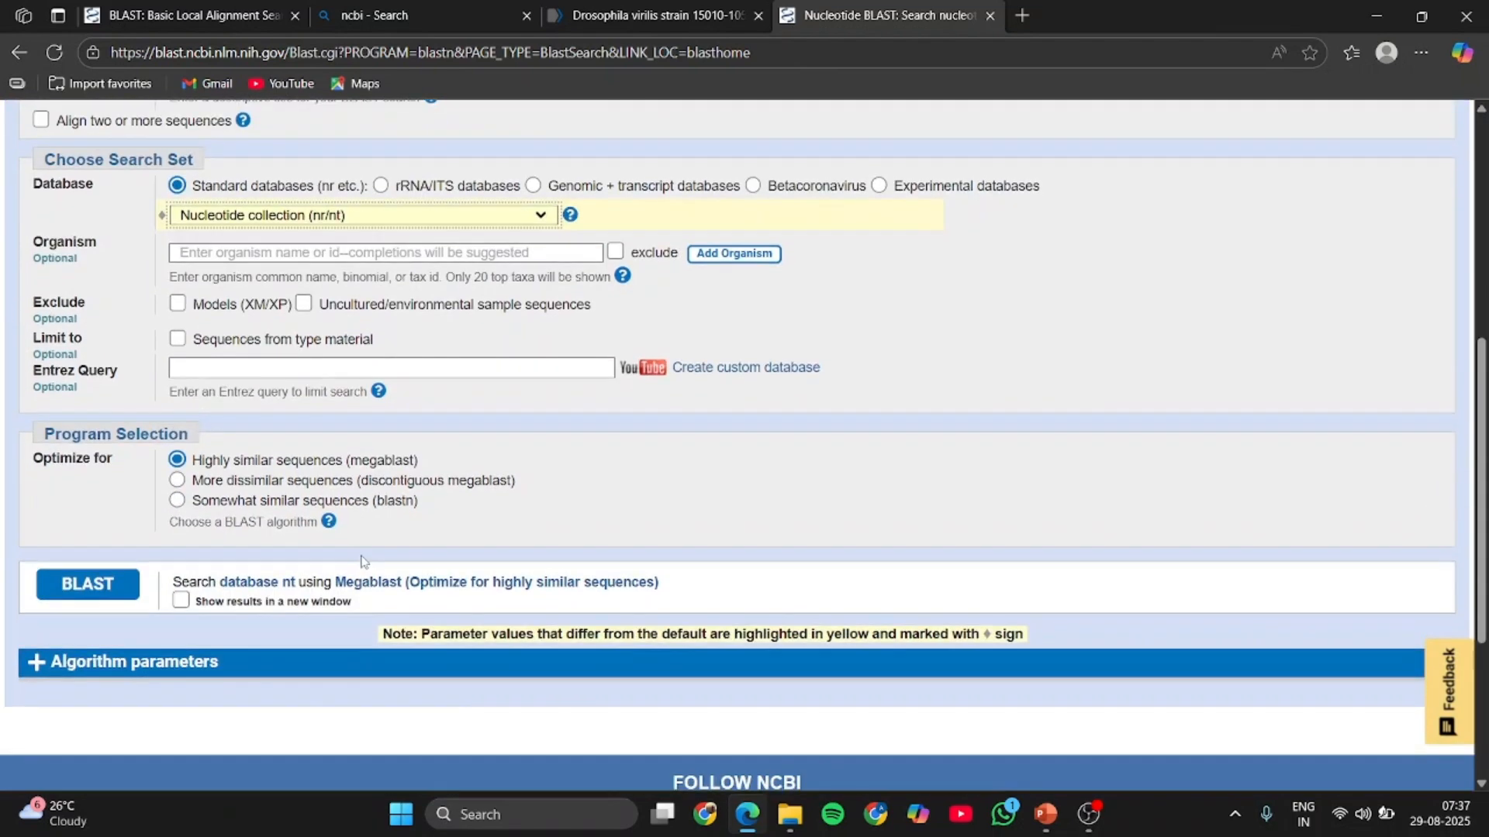
scroll(362, 561, down, 1)
click(108, 537)
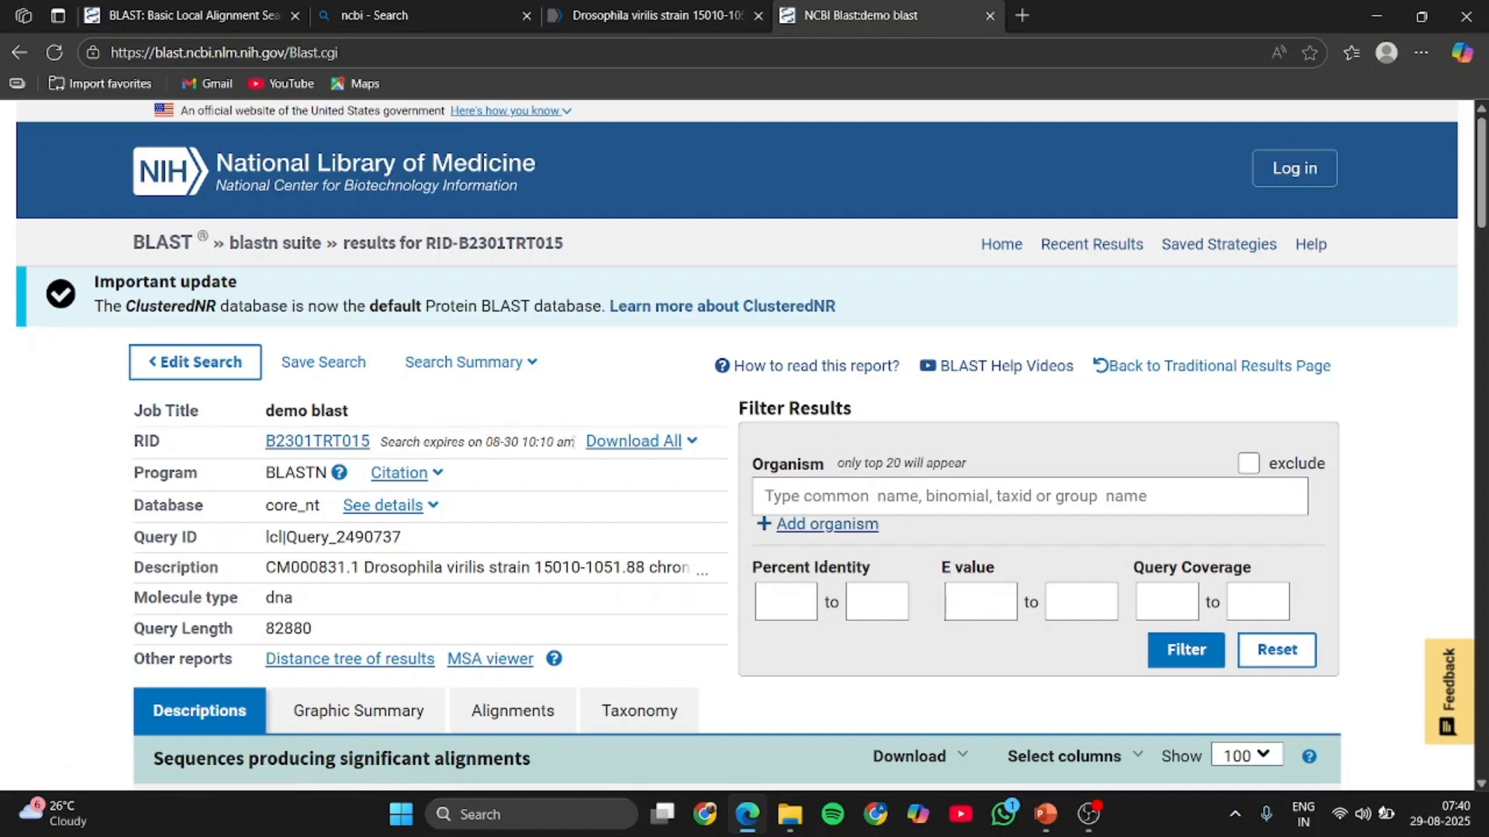
- Look at the available download formats for all results and the citation for the BLASTN program
click(692, 441)
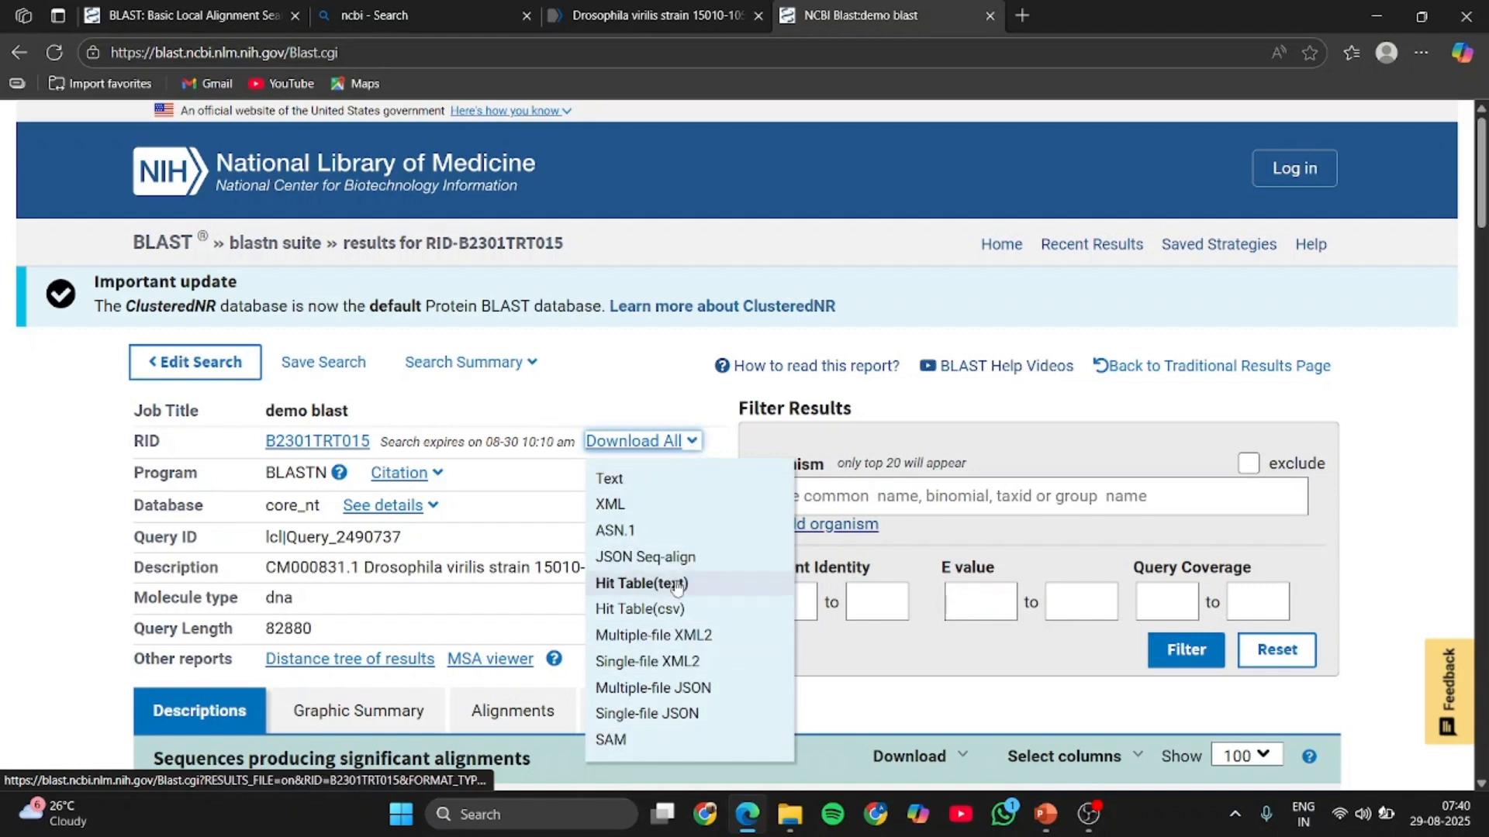
click(692, 440)
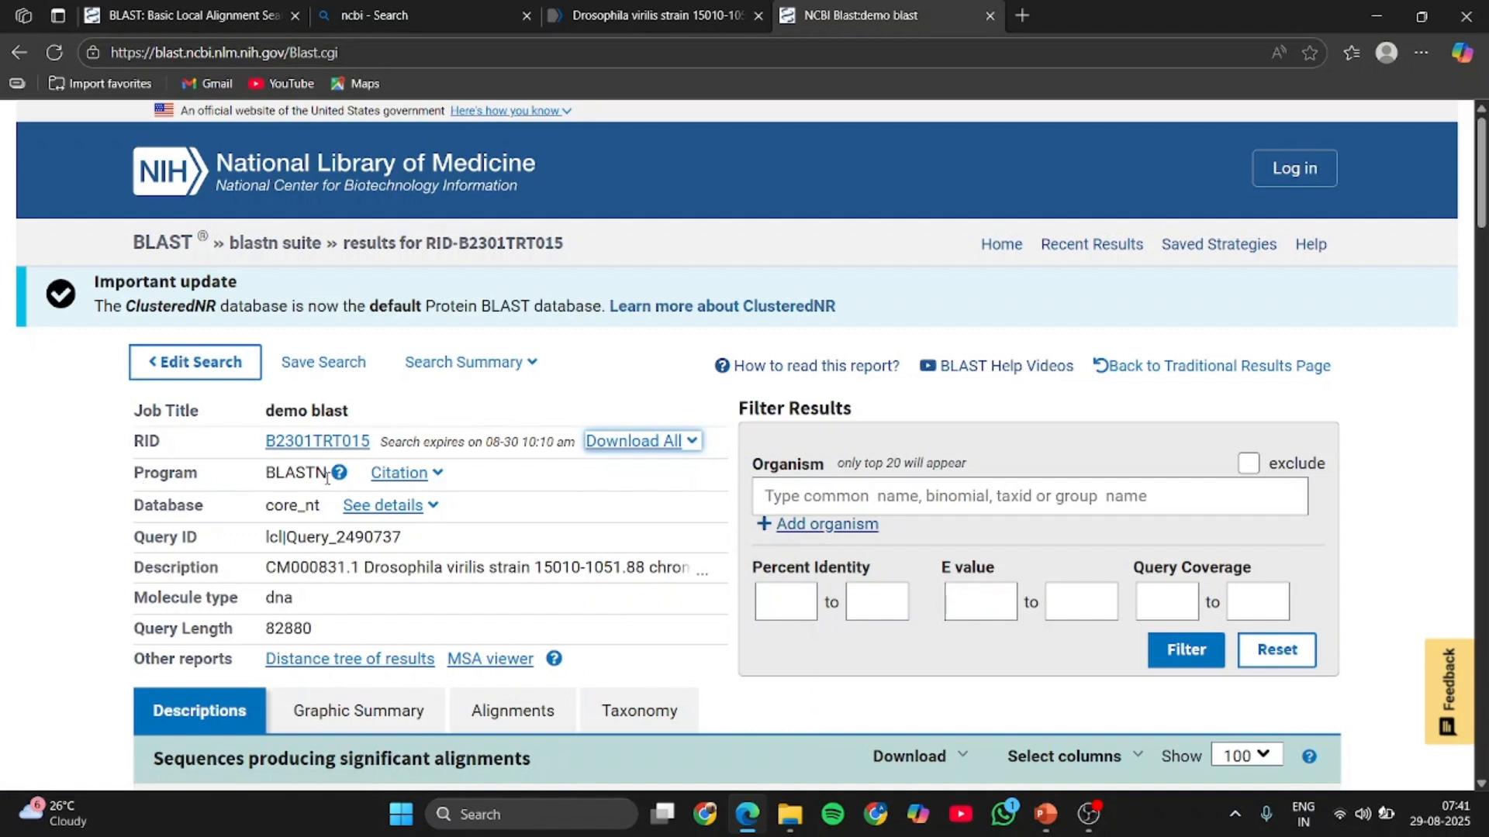
click(438, 476)
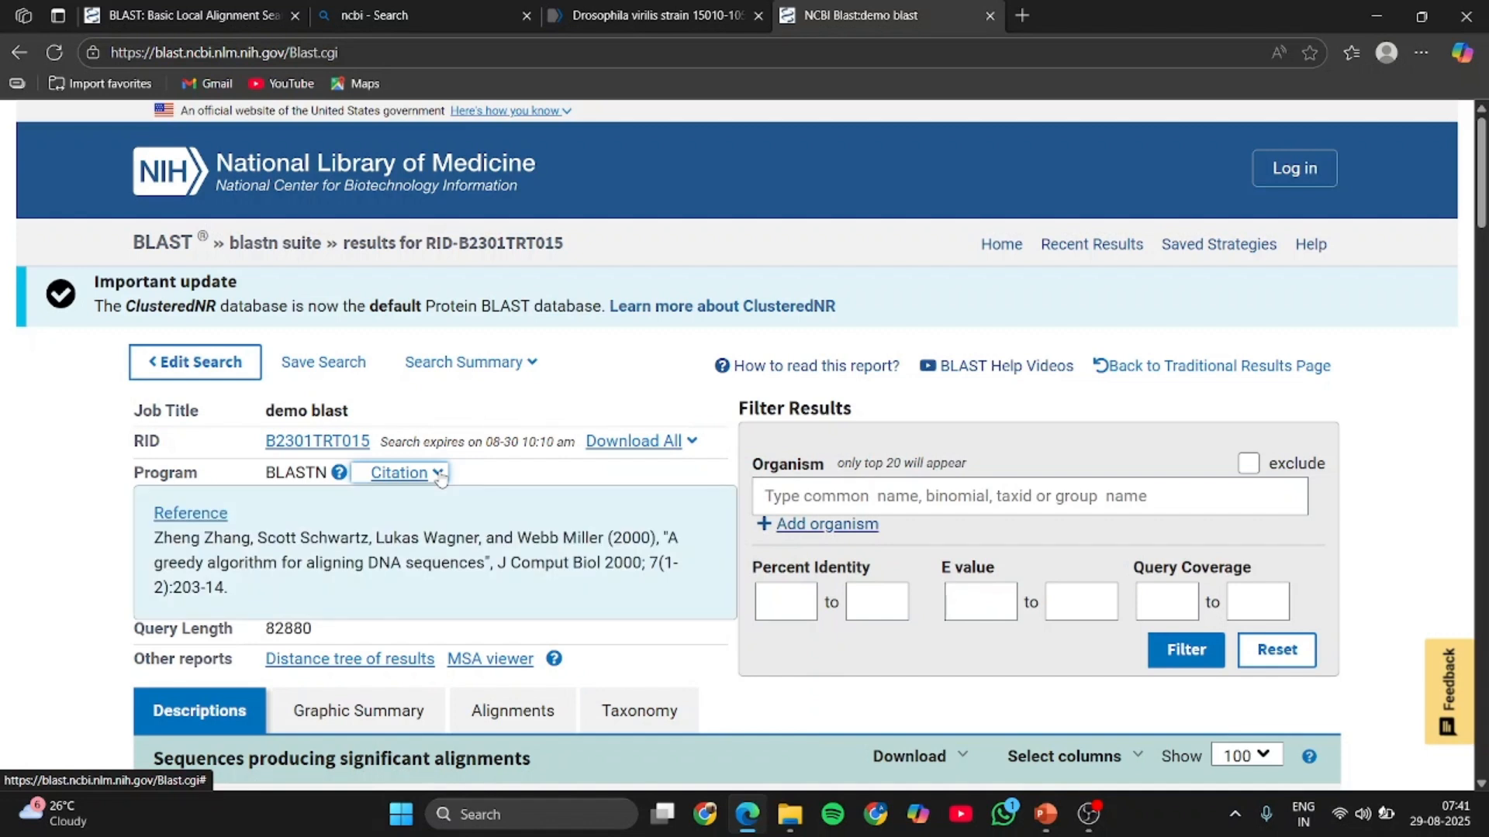
click(441, 478)
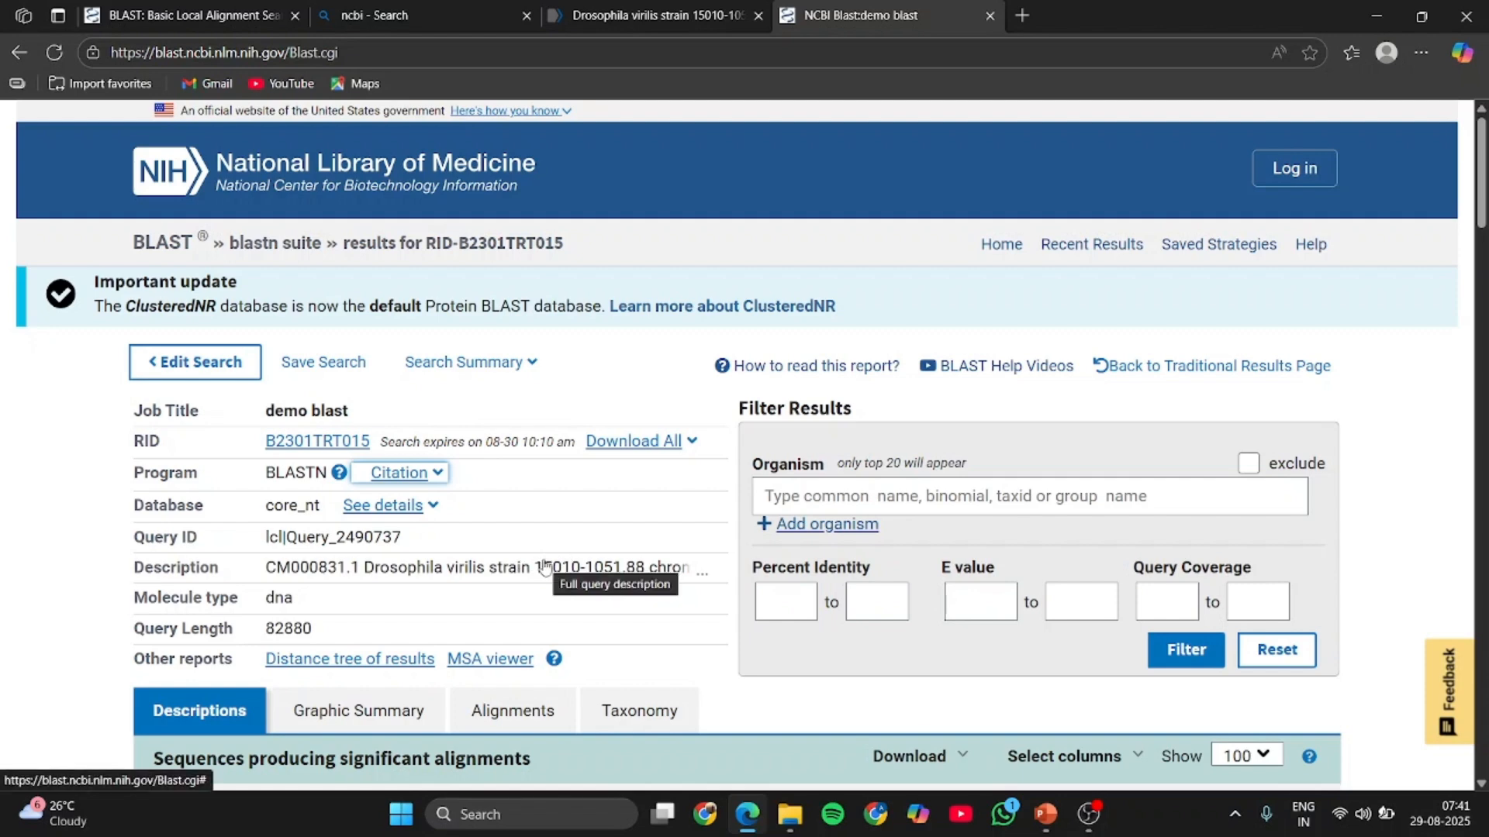
- Examine the table of sequences producing significant alignments, including scores, query cover, E value, percent identity and accessions
scroll(545, 567, down, 2)
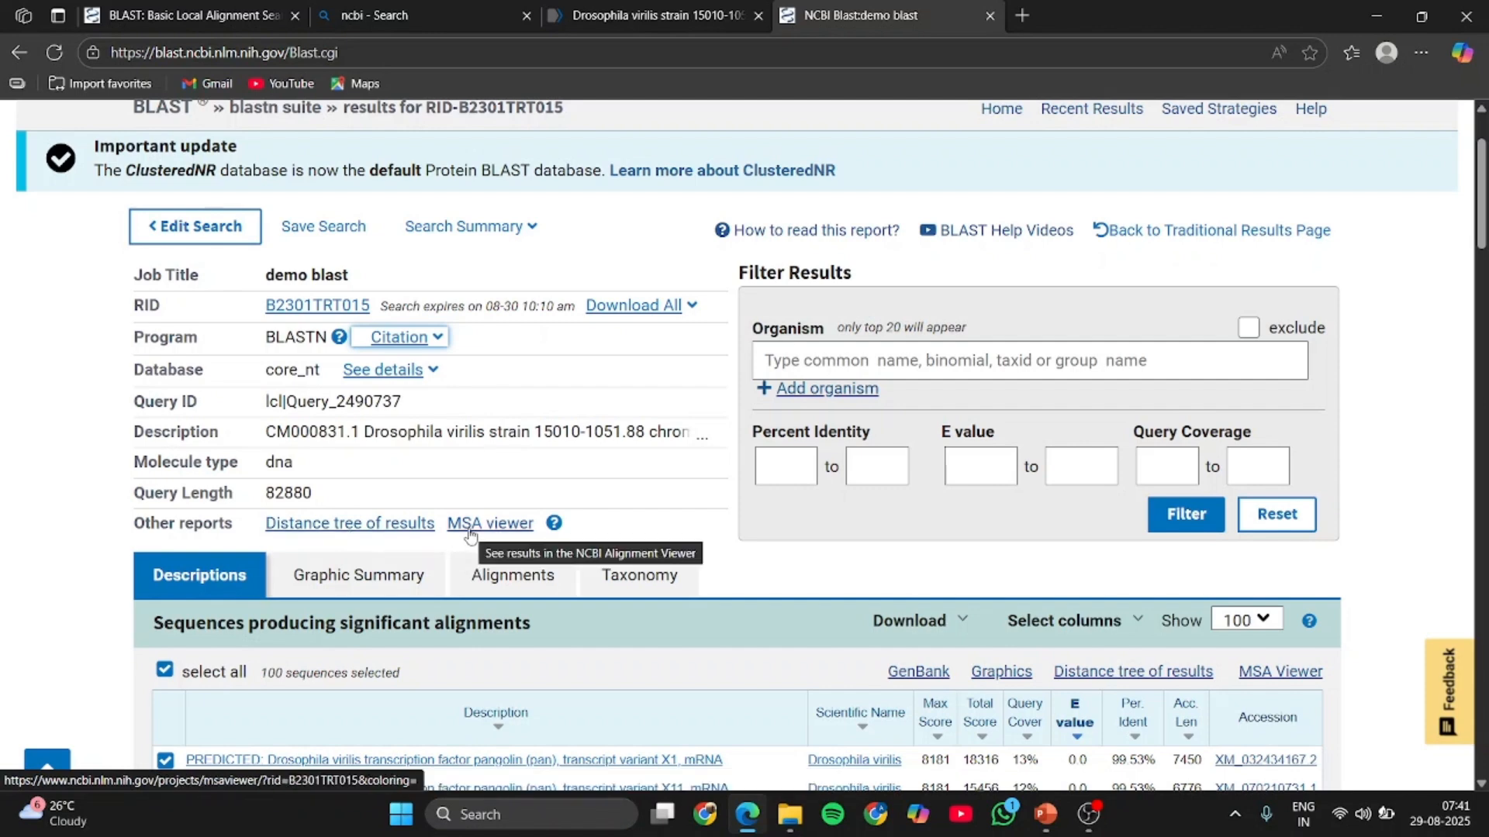
scroll(469, 533, down, 3)
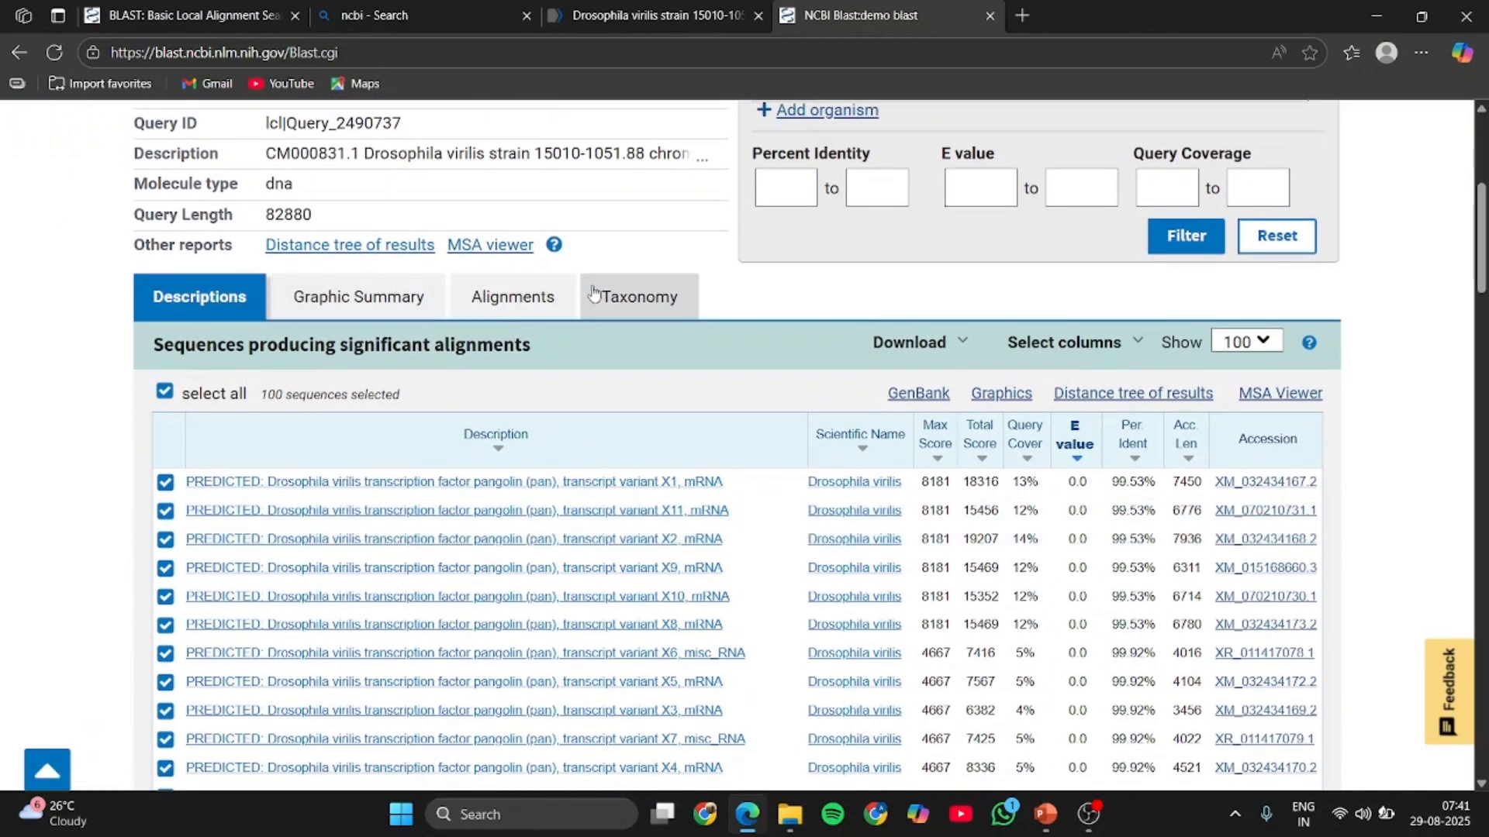
scroll(465, 302, down, 3)
scroll(349, 310, up, 3)
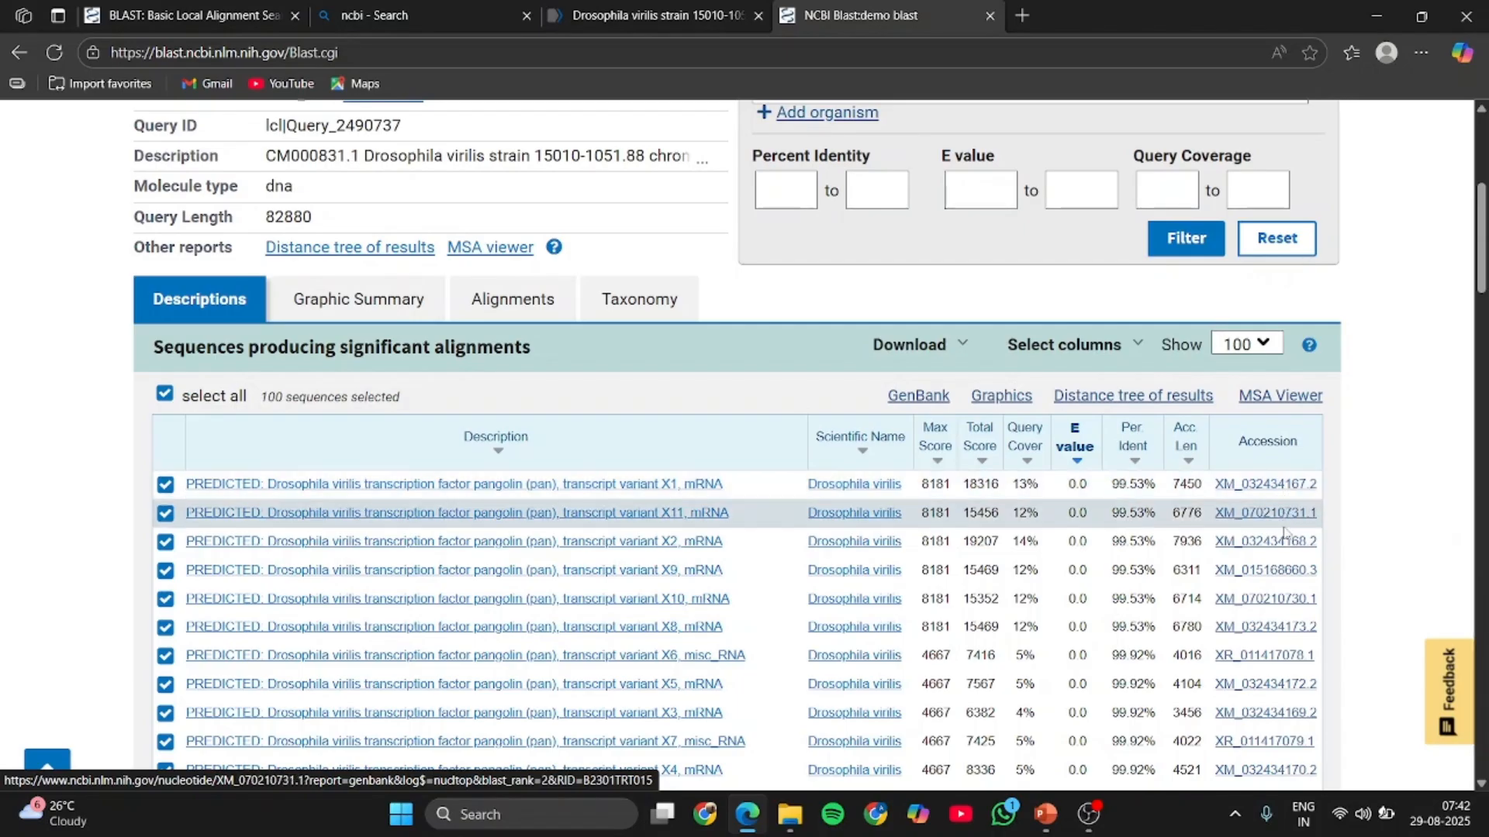
scroll(1281, 626, down, 20)
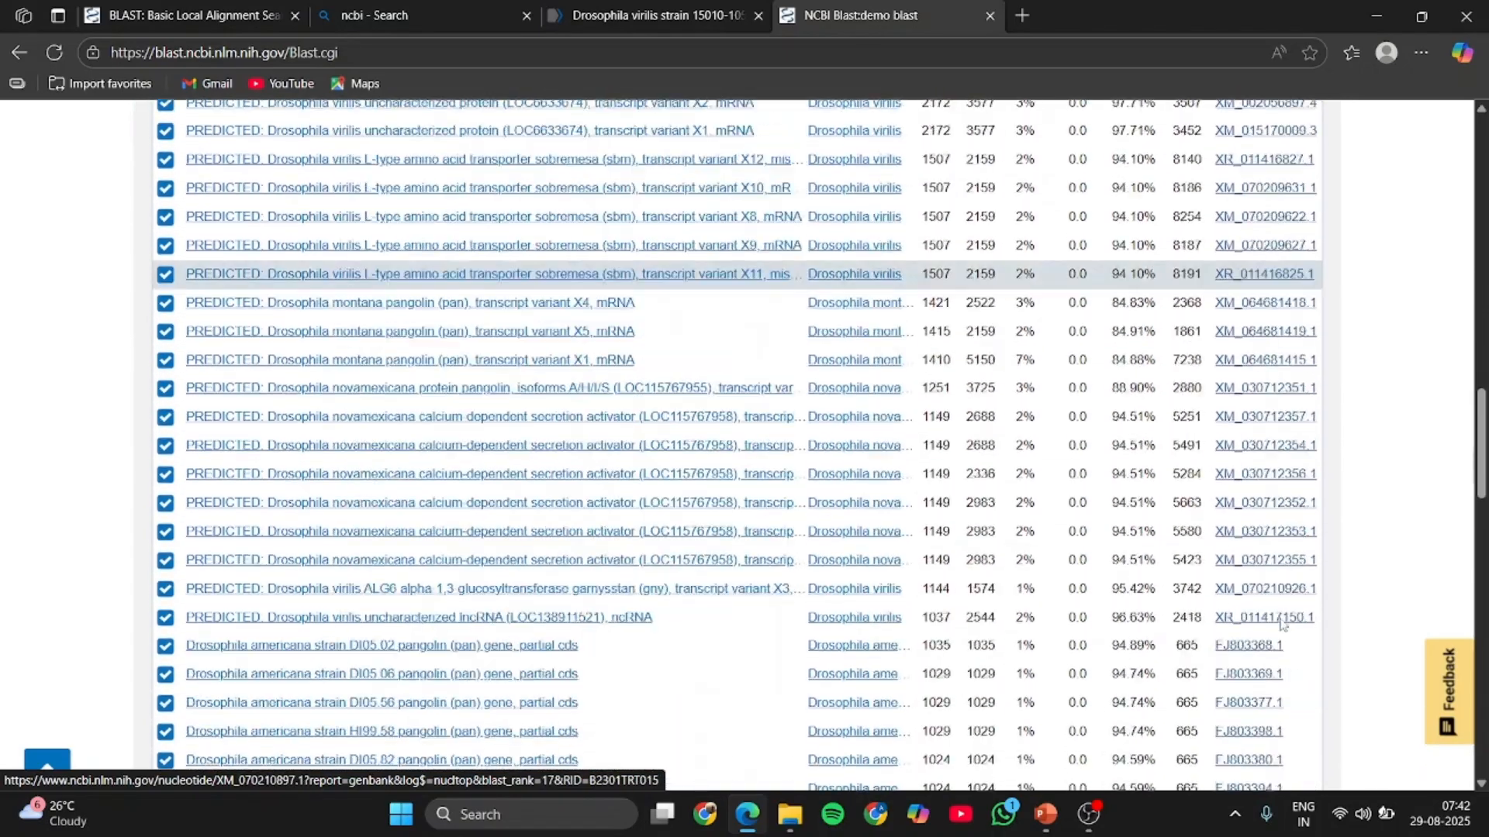
scroll(1281, 626, down, 15)
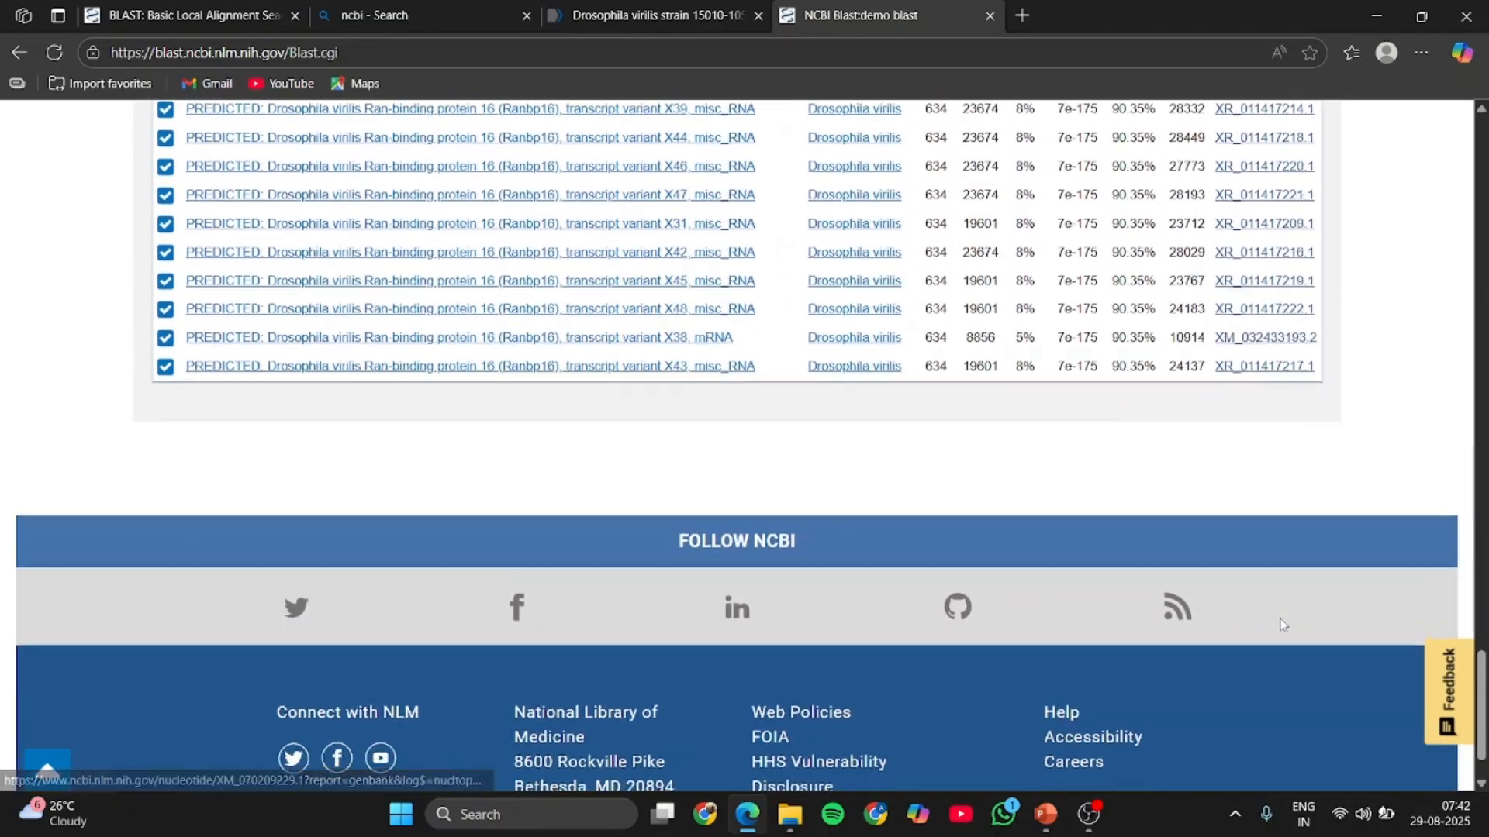
scroll(1281, 624, up, 20)
scroll(1281, 624, up, 20)
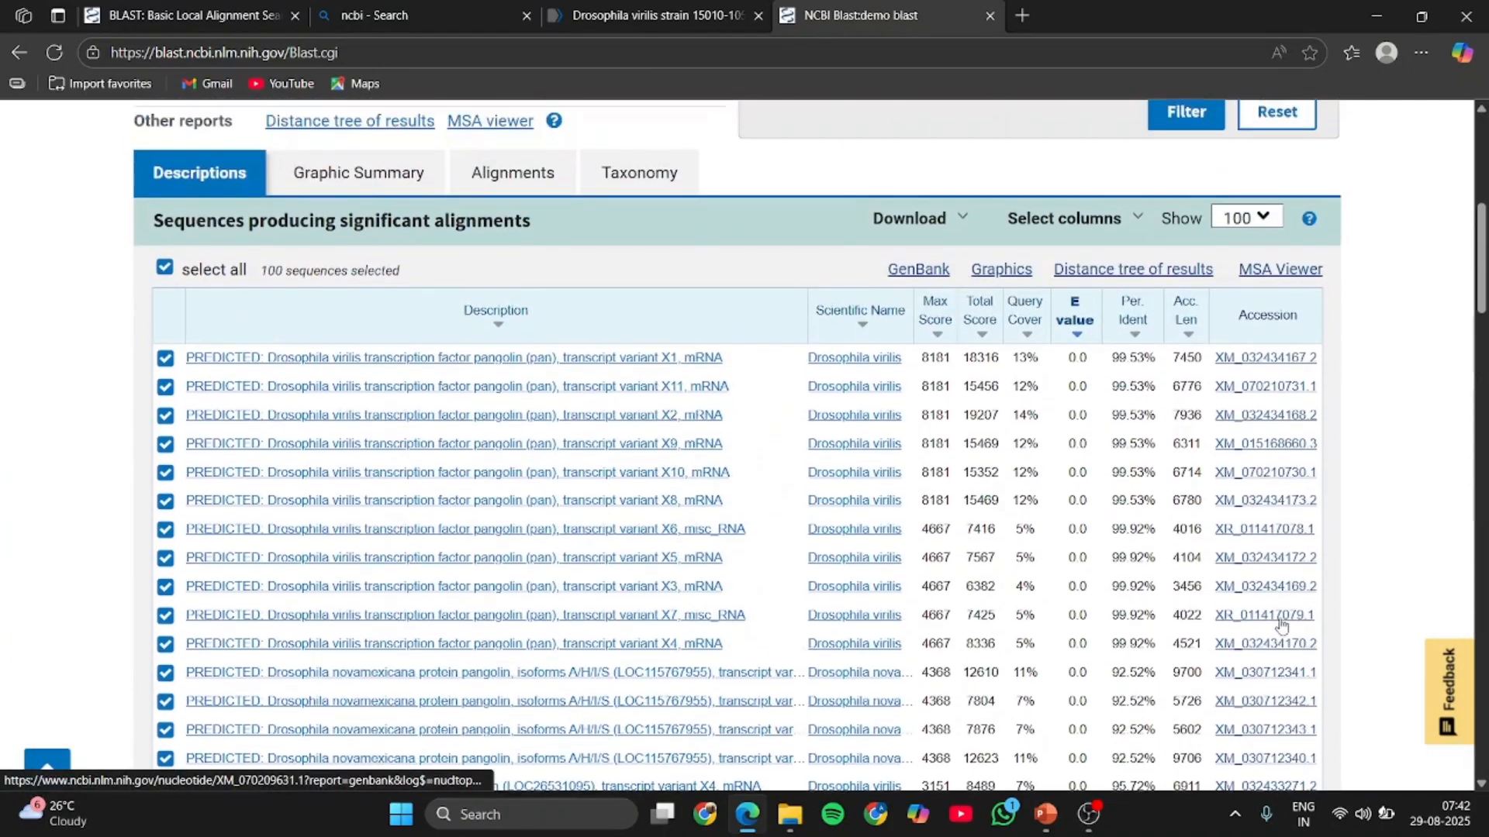
- Open the Graphic Summary of the results and examine the distribution of BLAST hits along the query
scroll(1280, 626, up, 2)
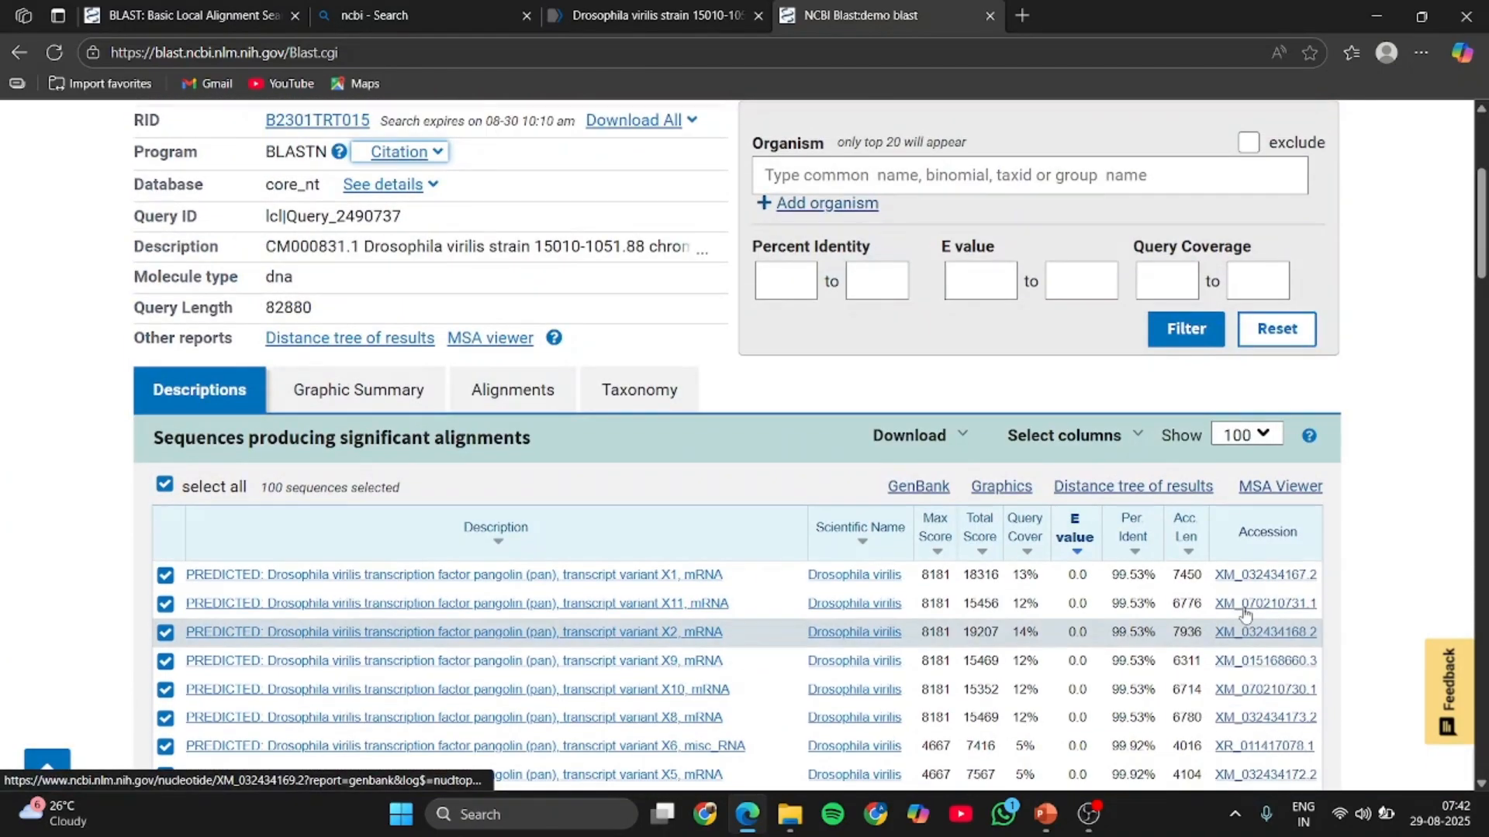
click(395, 399)
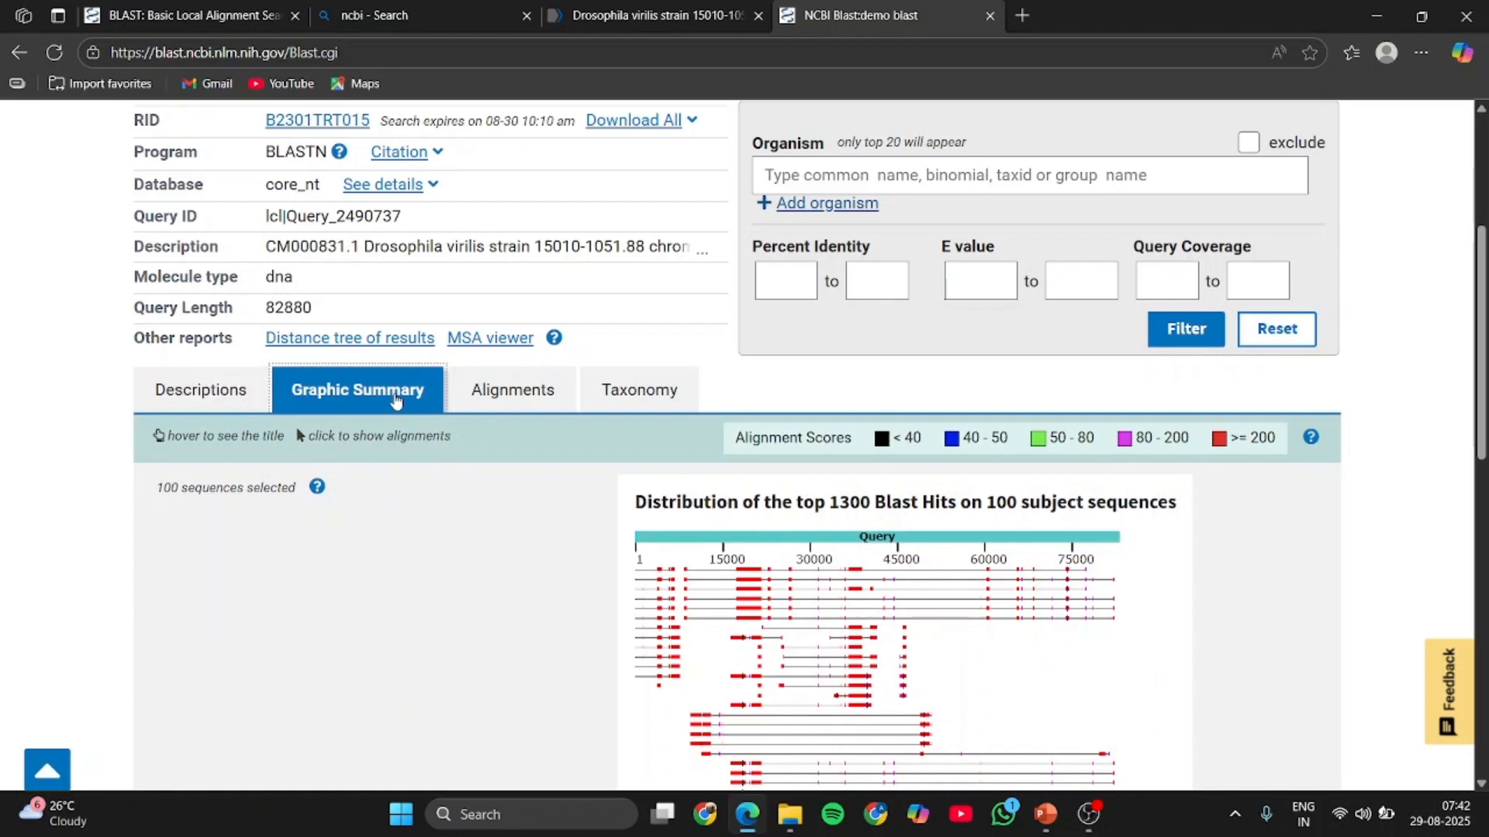
scroll(725, 465, down, 2)
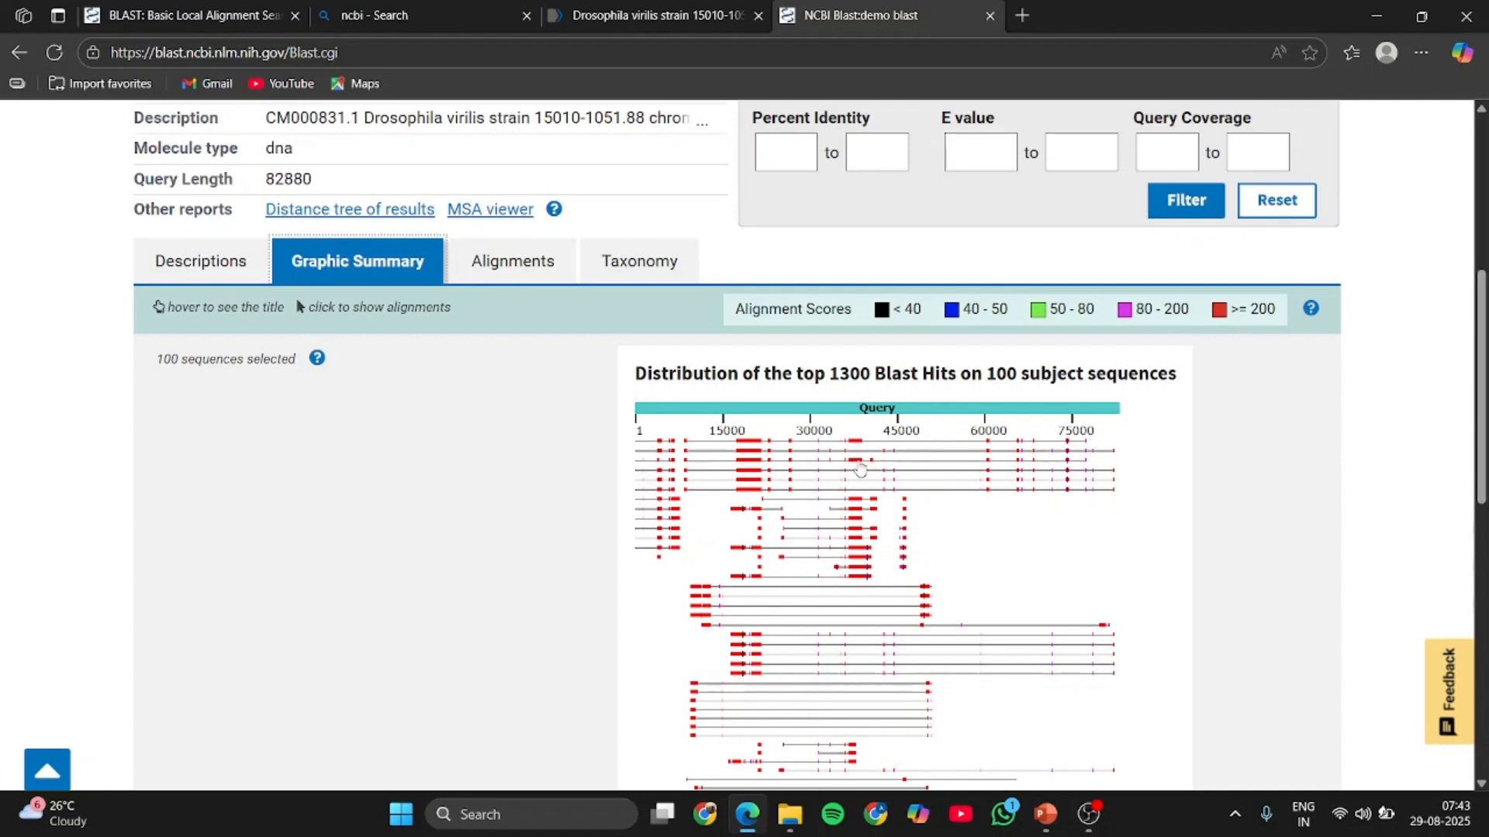
scroll(957, 574, down, 4)
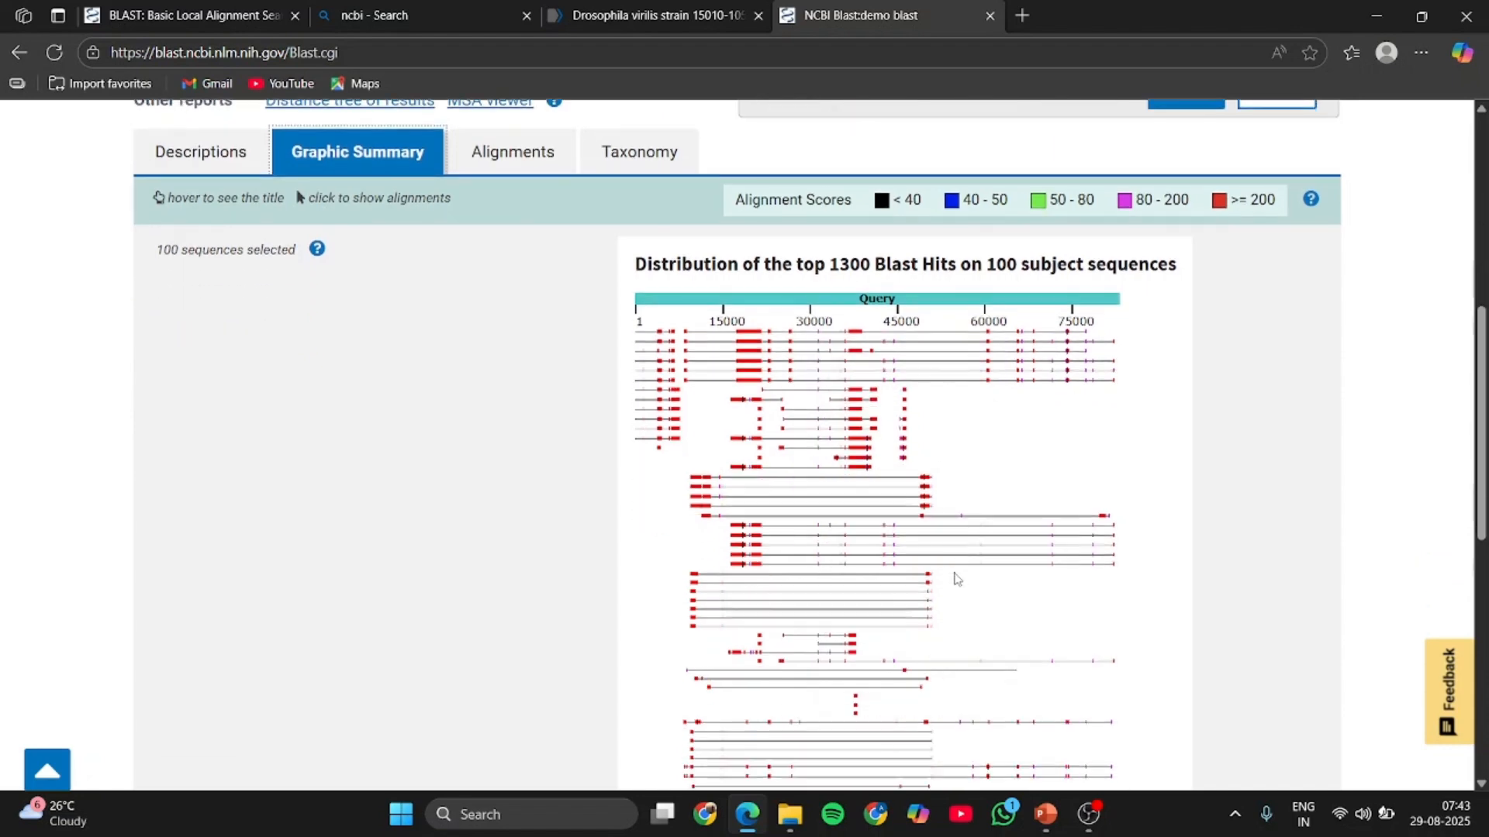
- Open the Alignments view and examine the pairwise alignment of the query with the first matching sequence
scroll(958, 574, up, 6)
click(545, 481)
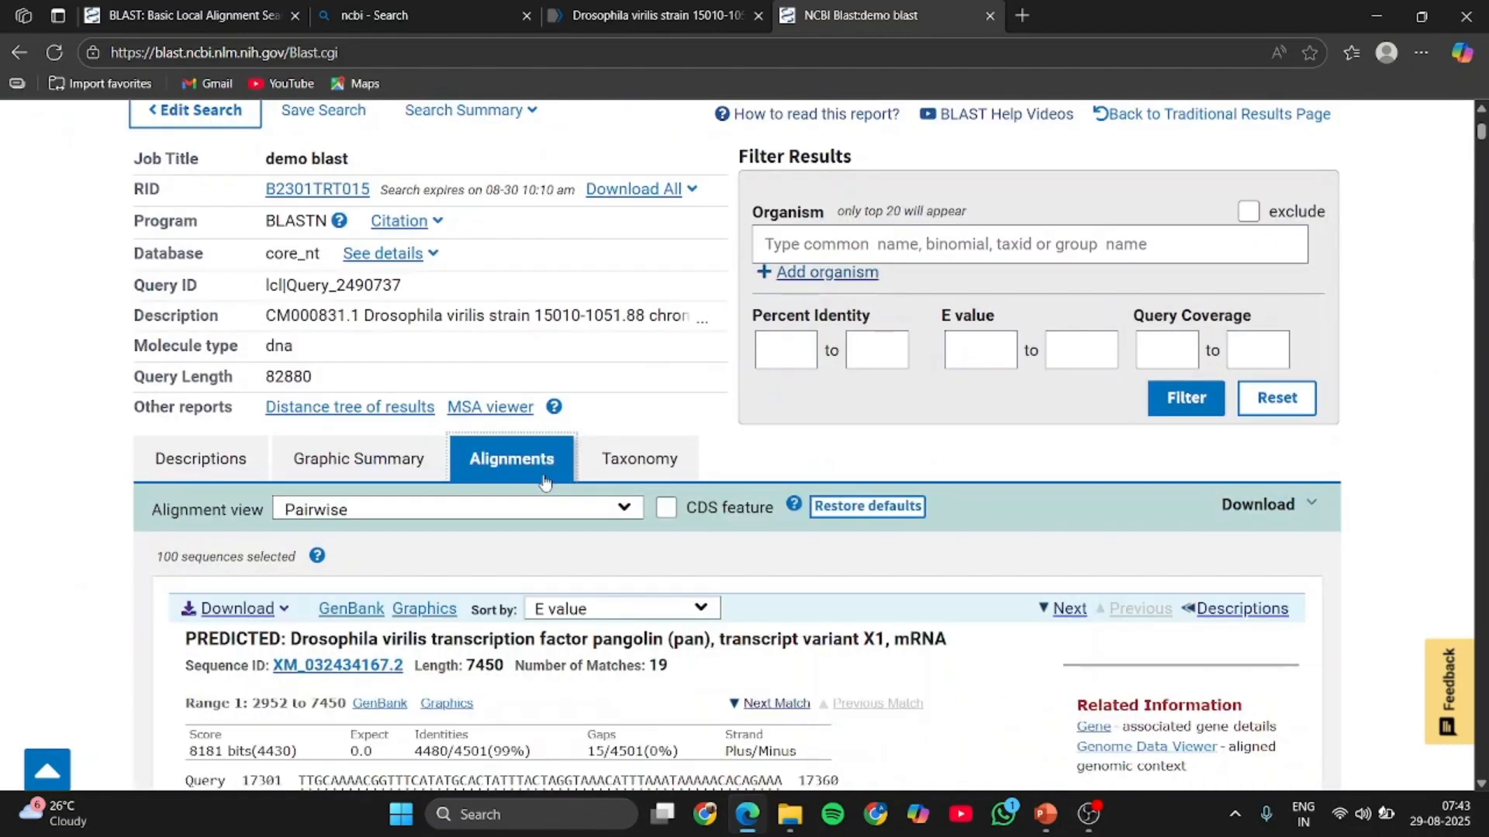
scroll(545, 477, down, 5)
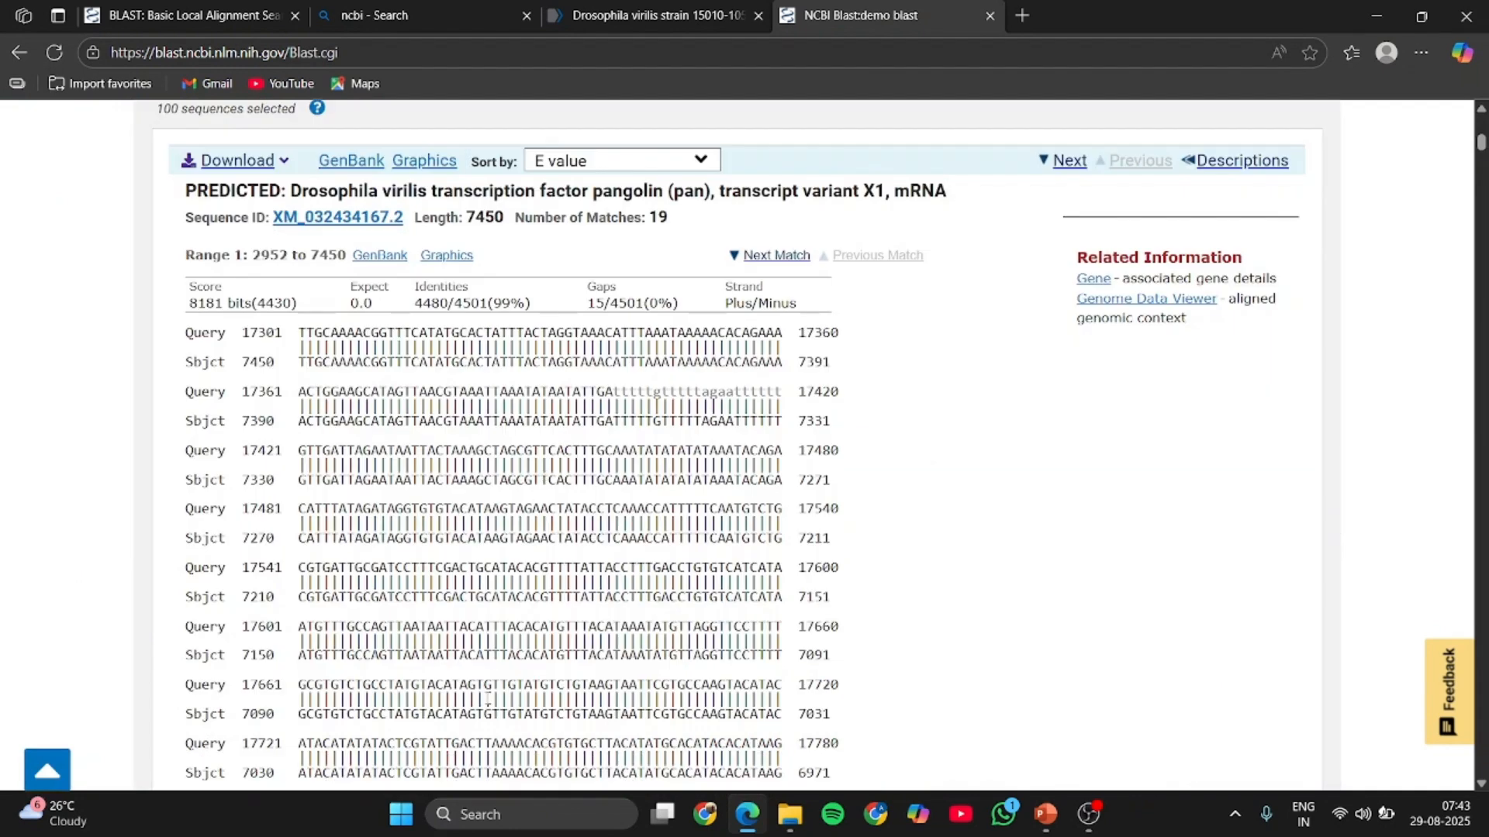
scroll(595, 476, down, 5)
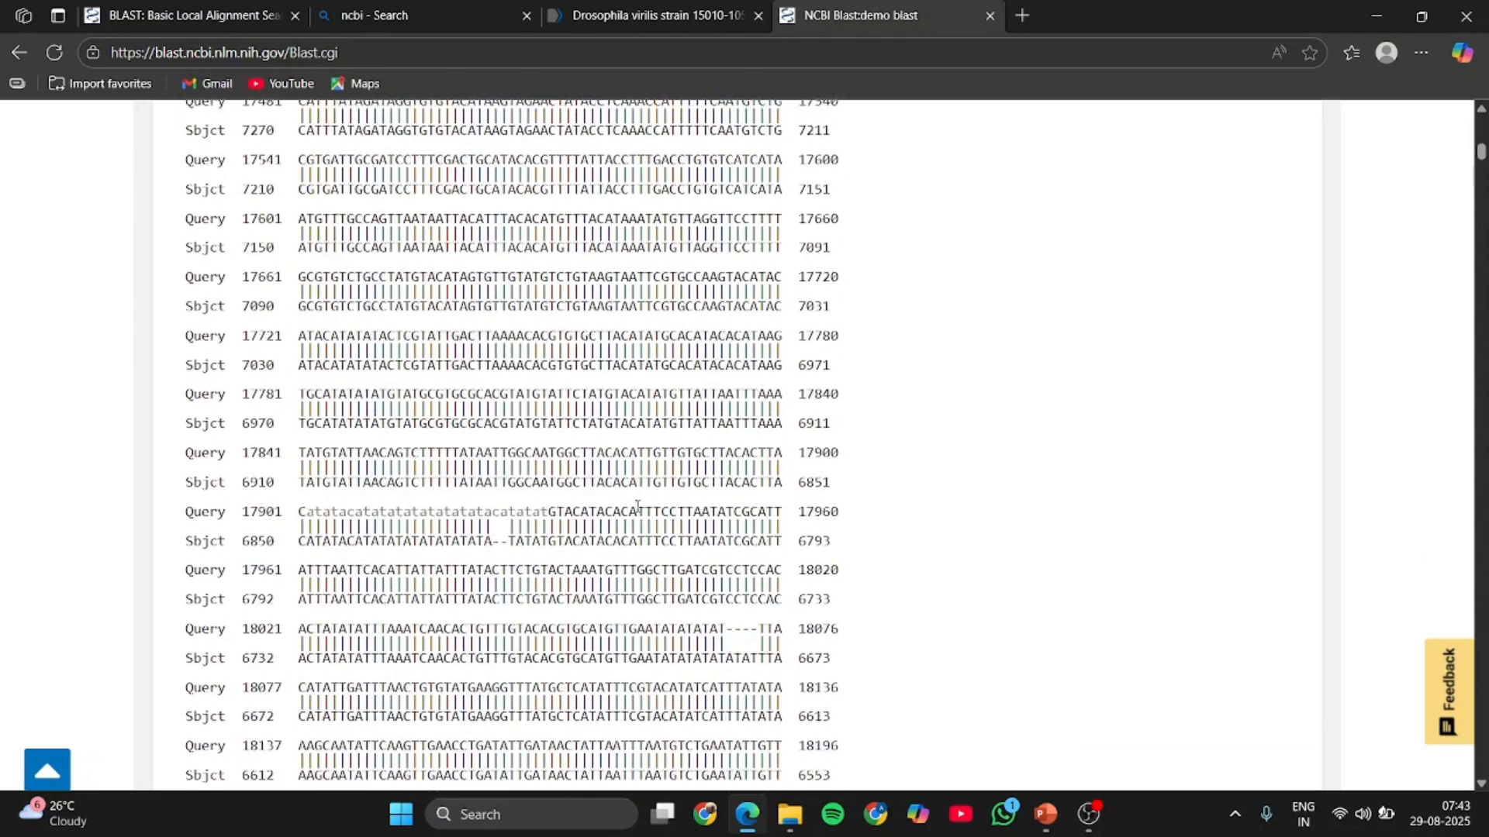
scroll(636, 506, up, 4)
scroll(636, 506, up, 2)
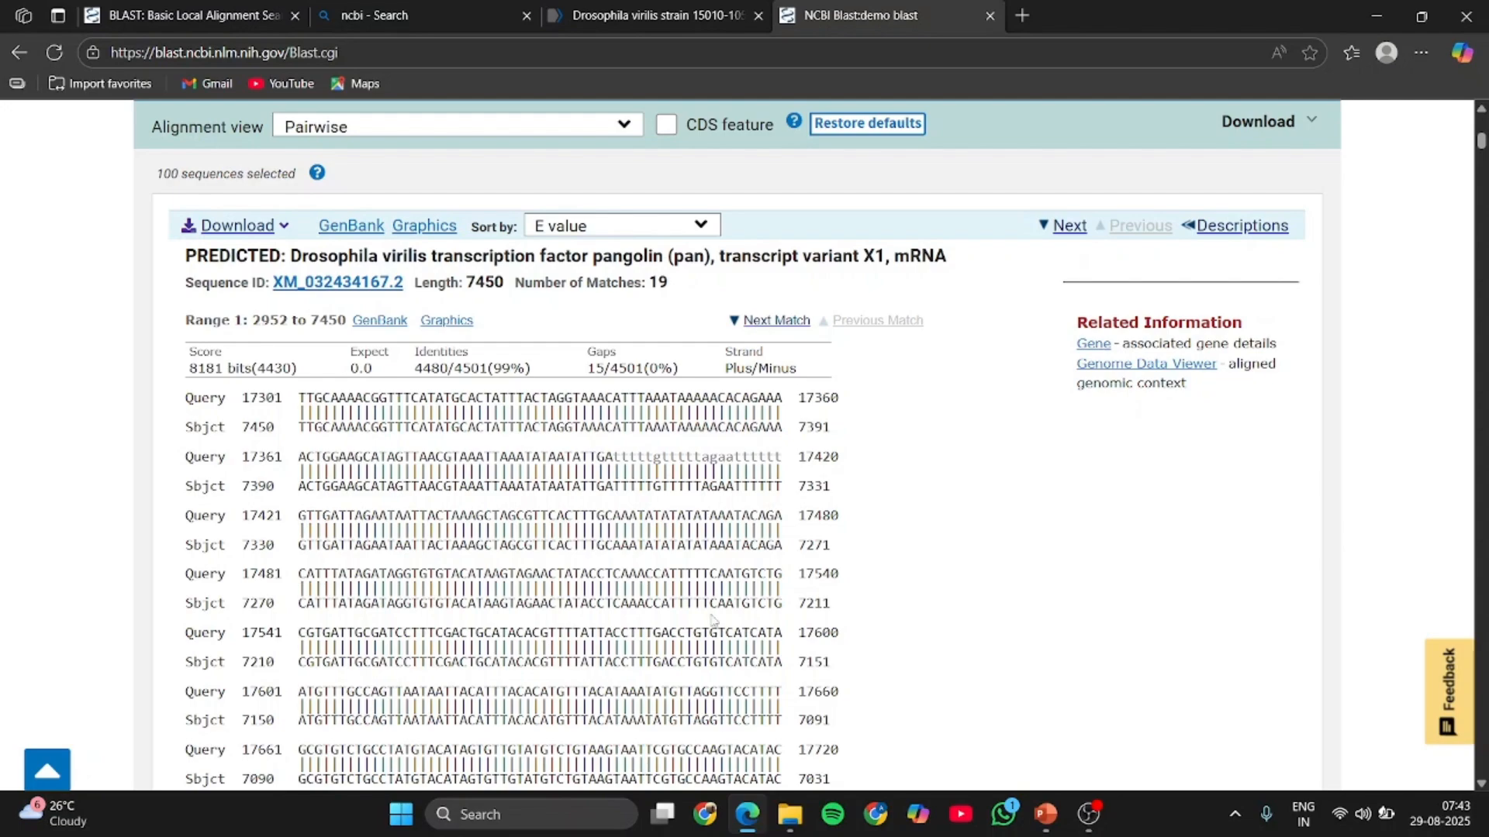
- Examine the first range of the pangolin transcript variant X1 alignment, checking matched bases, gaps and mismatches through to its end
scroll(711, 613, down, 5)
scroll(712, 614, down, 2)
scroll(711, 613, up, 5)
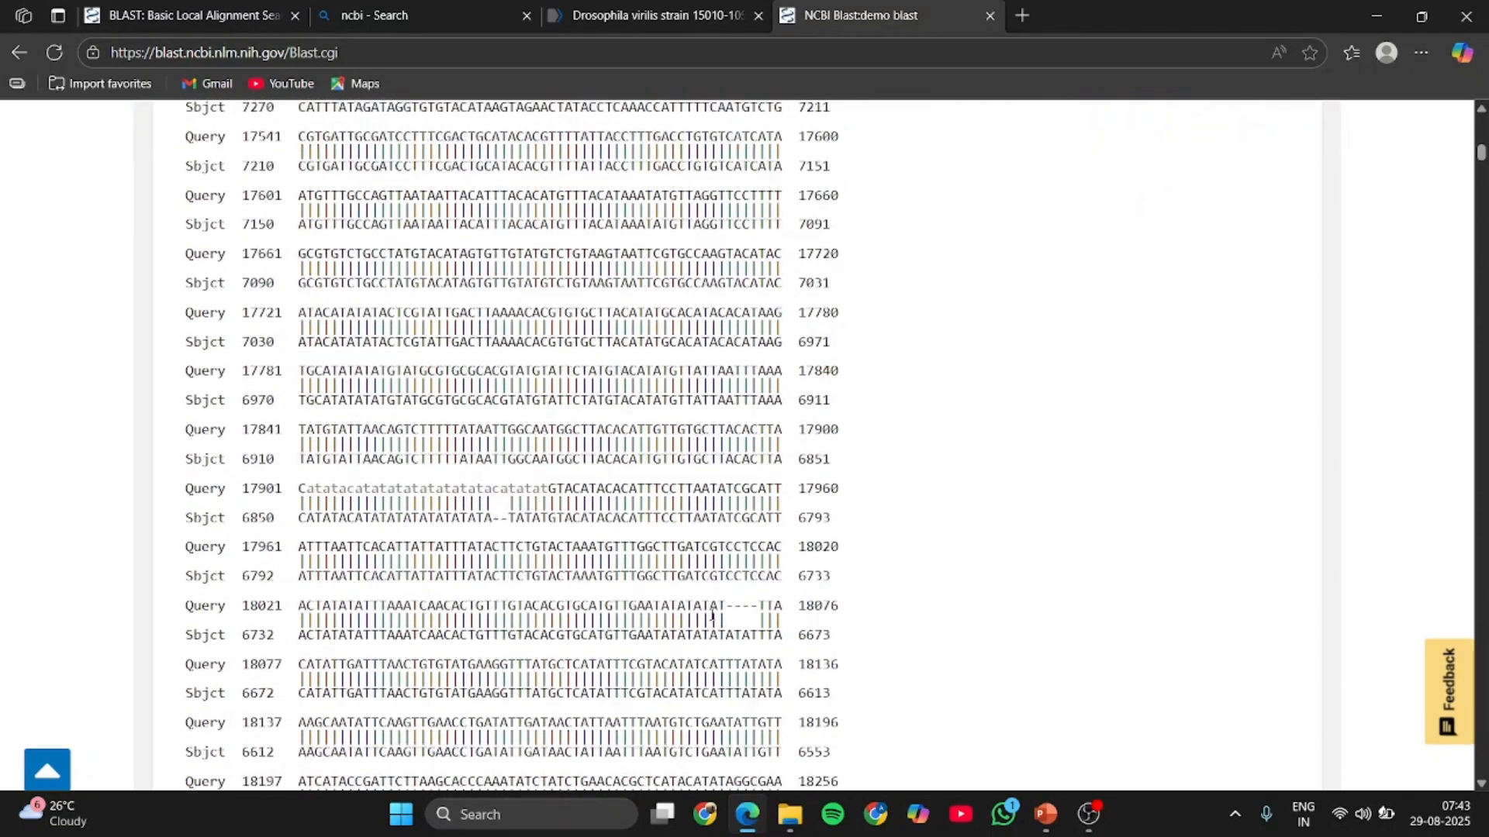
scroll(711, 614, down, 4)
scroll(712, 613, down, 19)
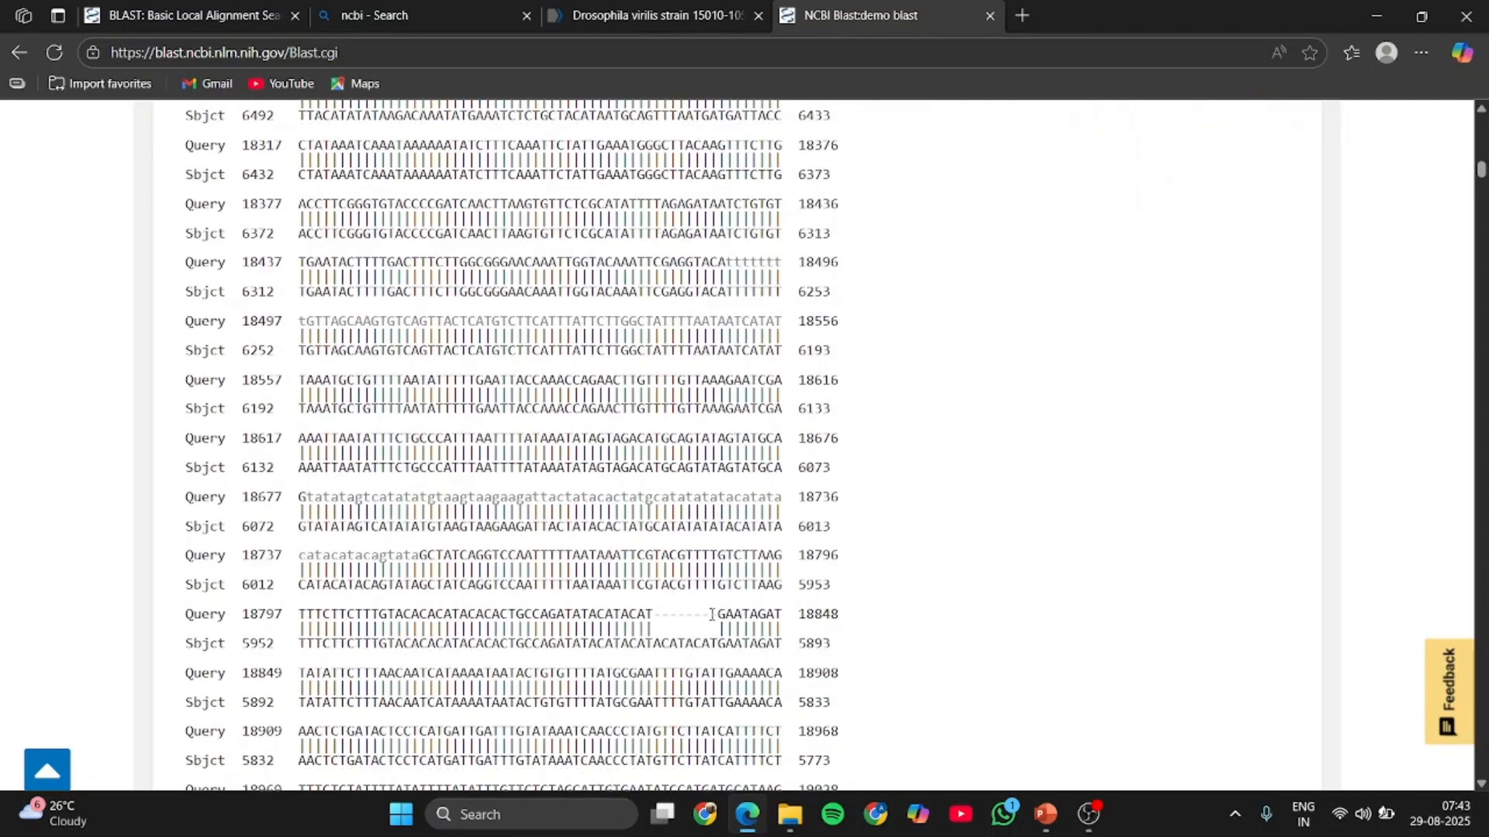
scroll(712, 613, down, 19)
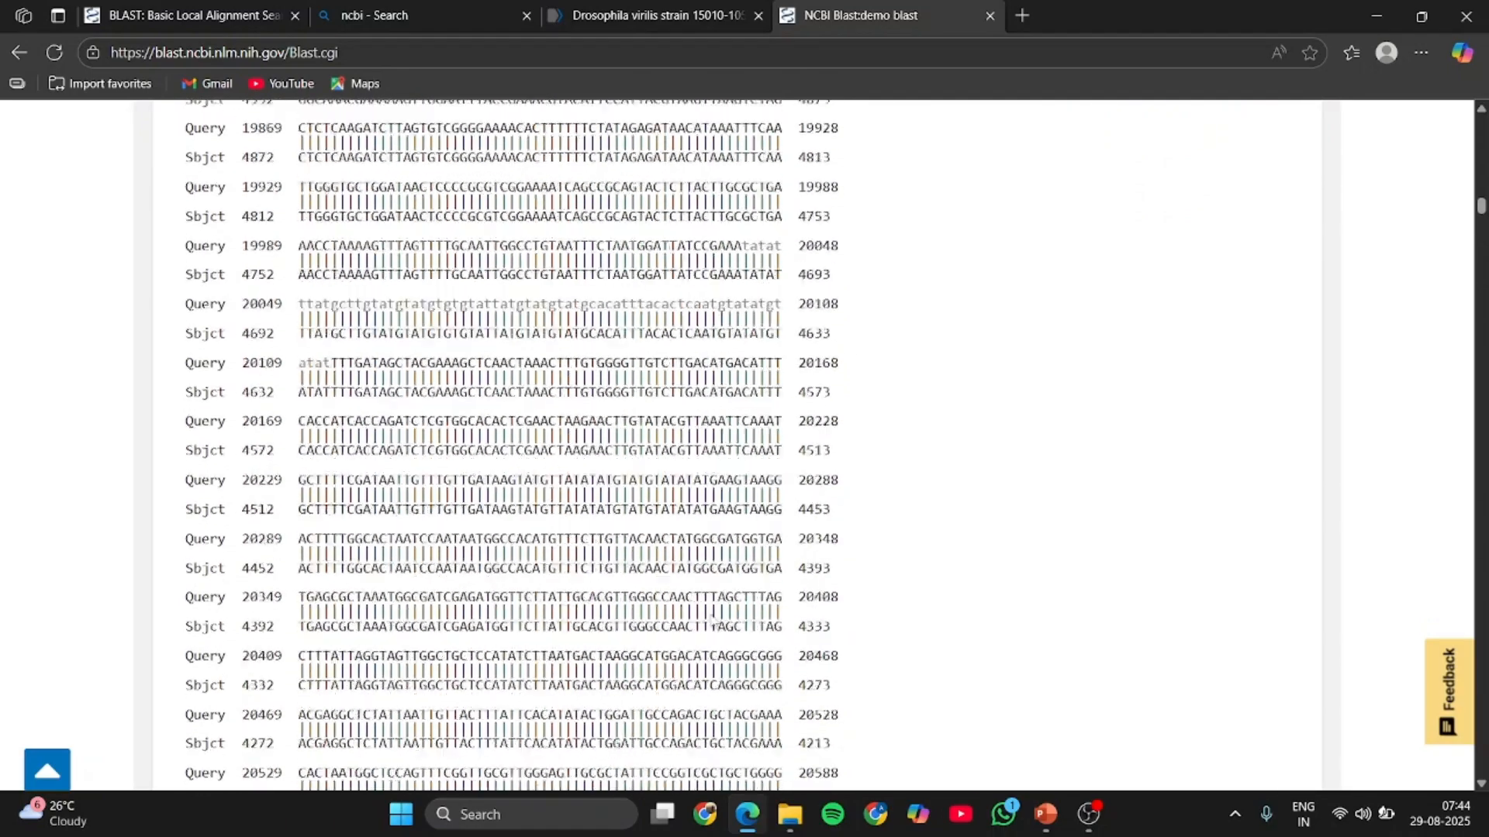
scroll(711, 613, down, 17)
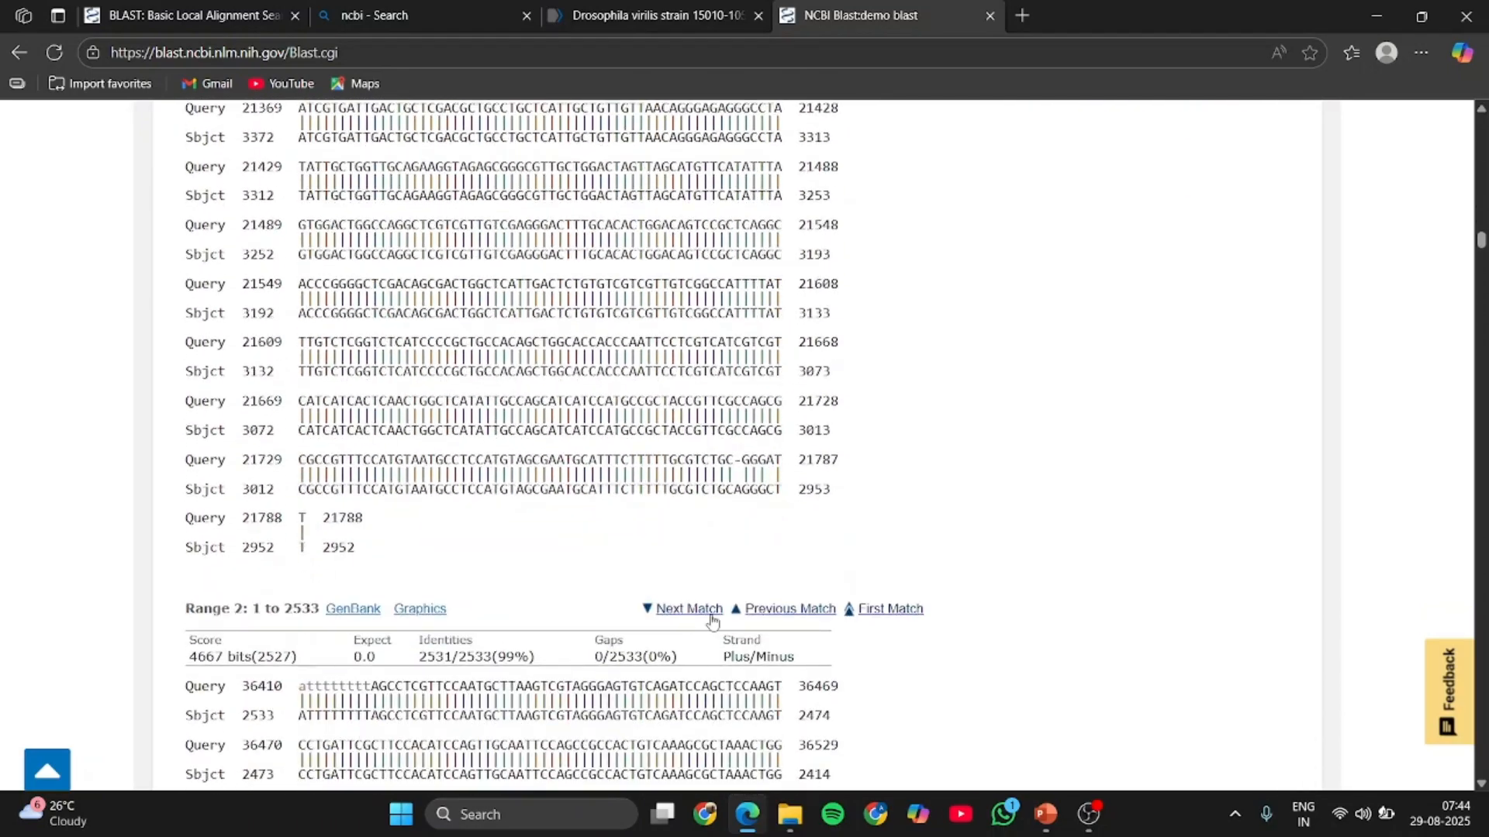
scroll(711, 614, up, 5)
scroll(712, 613, up, 6)
scroll(711, 613, down, 3)
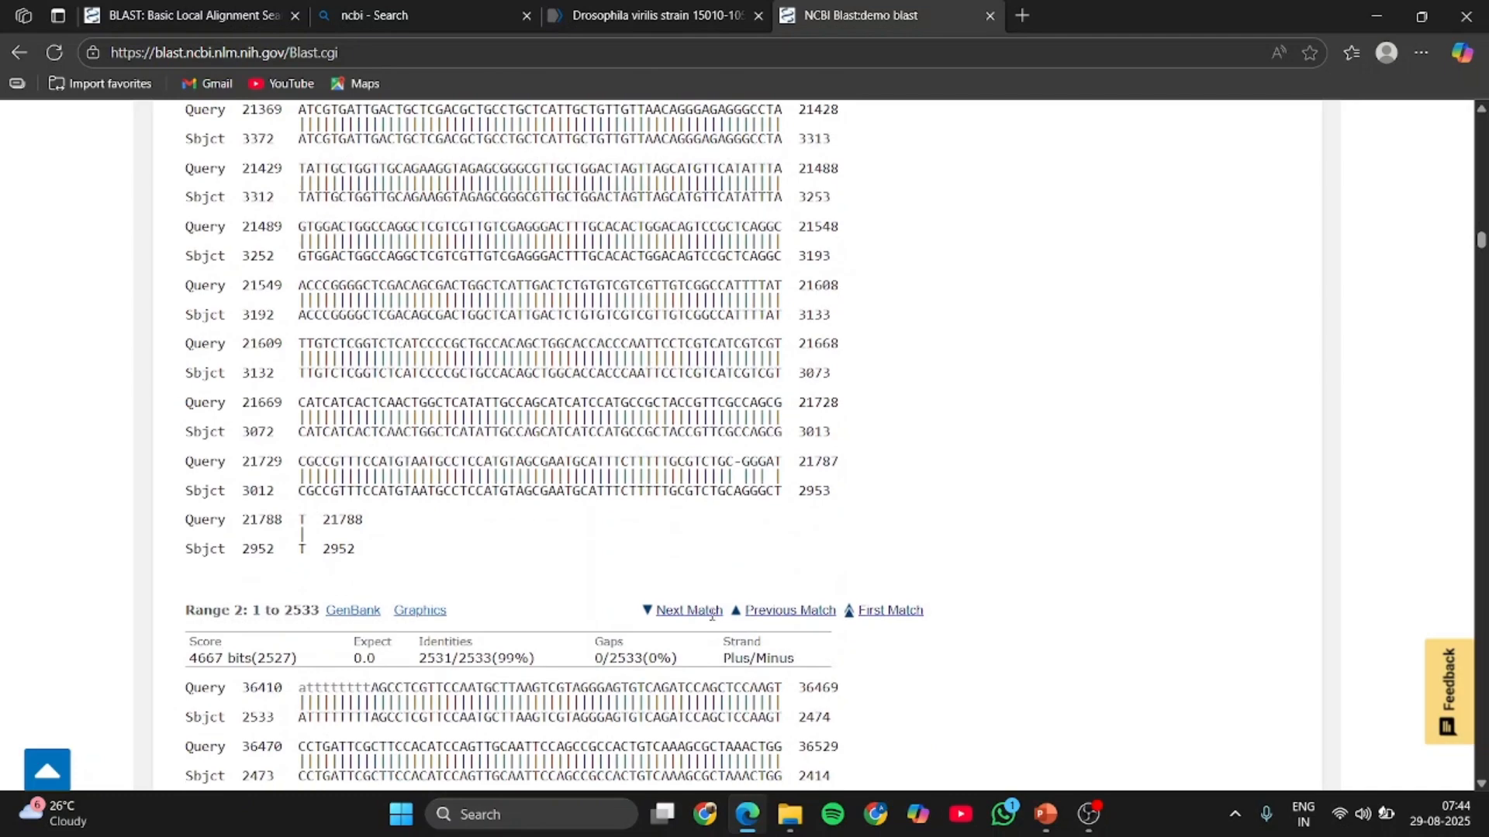
- Review the further match ranges of the same sequence, from Range 2 to Range 6, comparing their scores, identities, gaps and strands
scroll(711, 618, down, 3)
scroll(711, 613, down, 1)
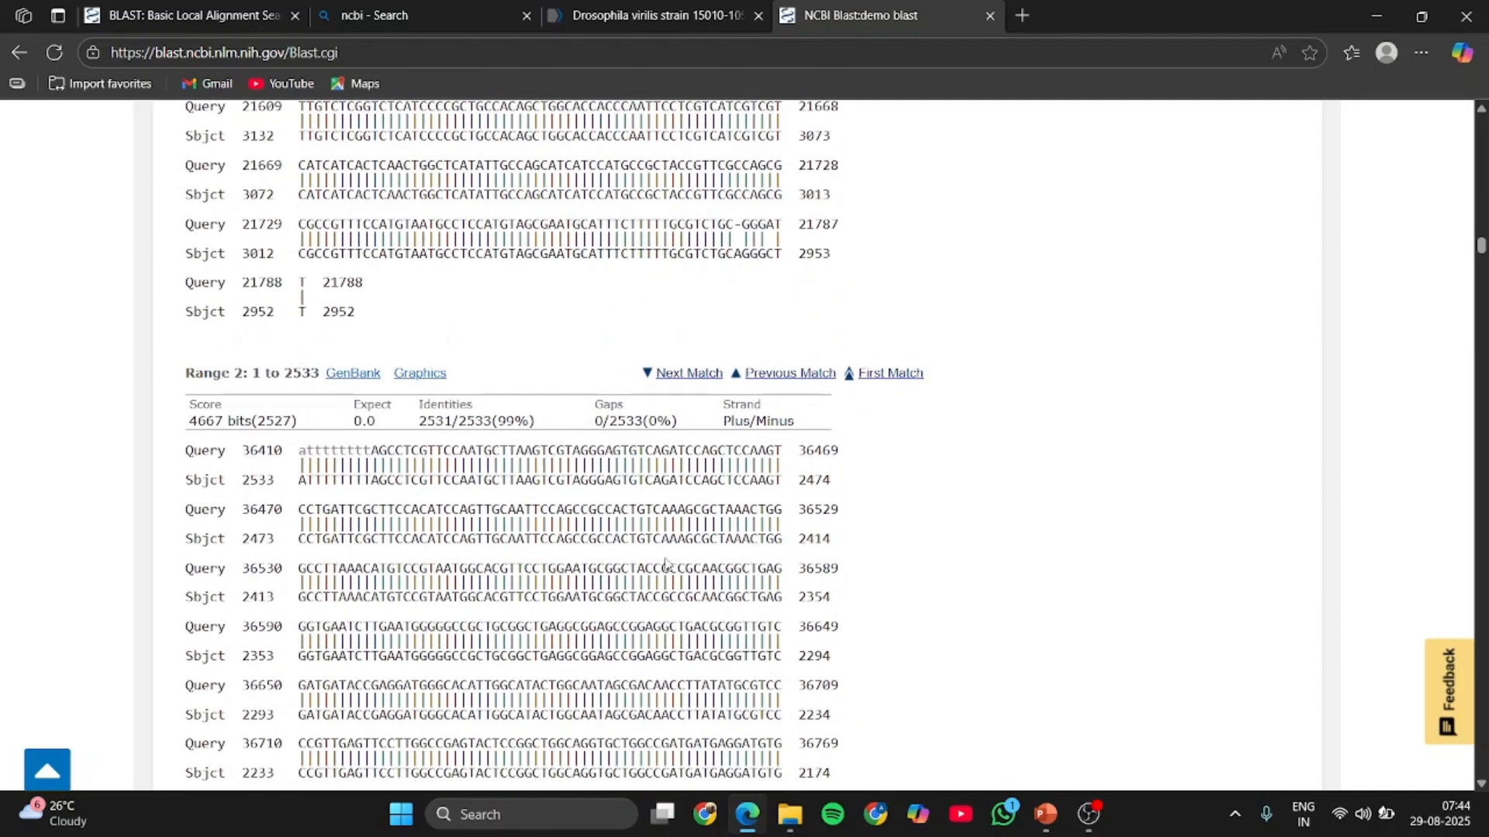
scroll(665, 564, down, 20)
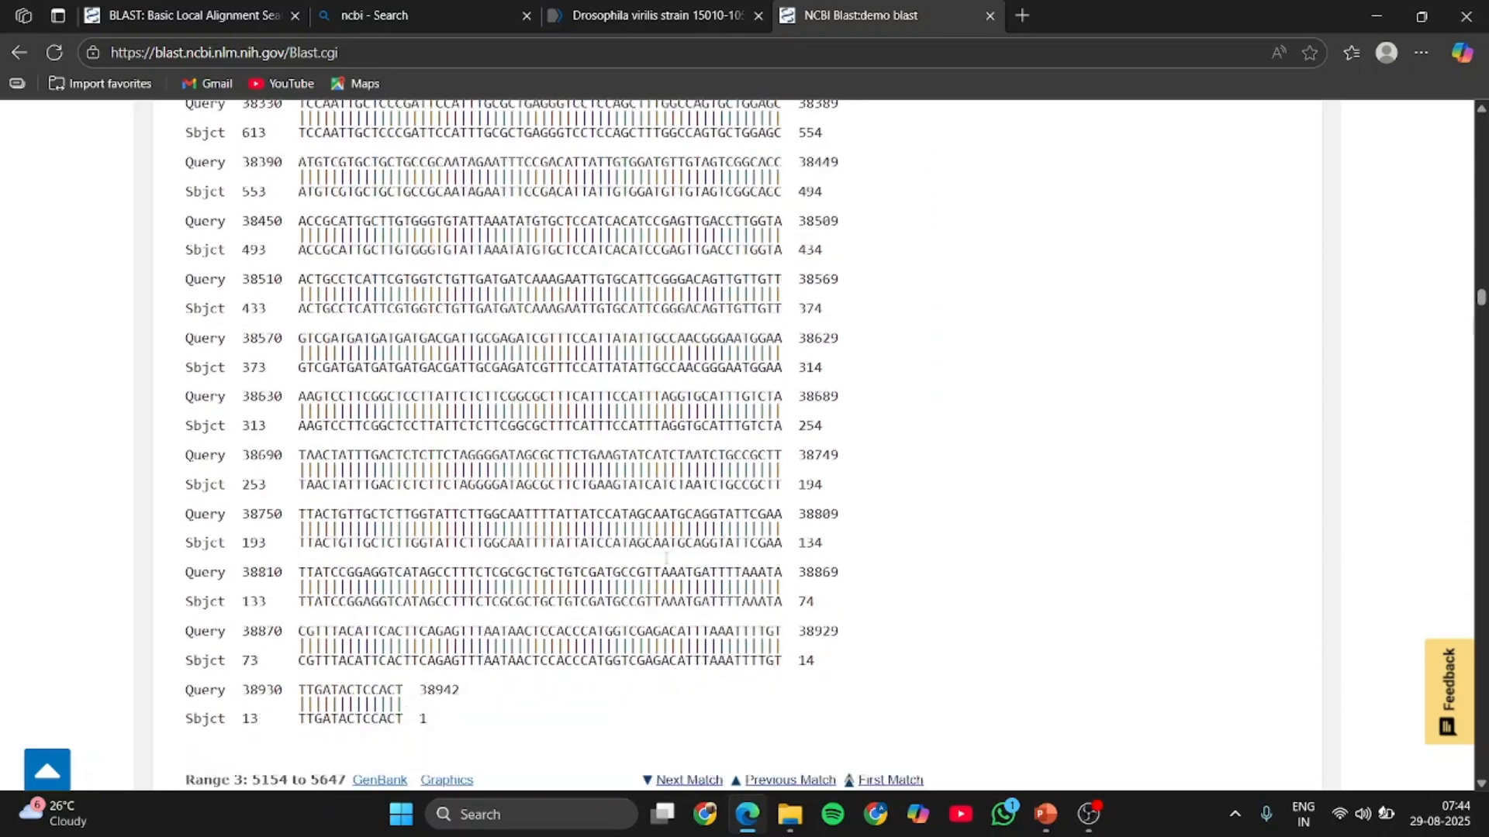
scroll(665, 558, down, 12)
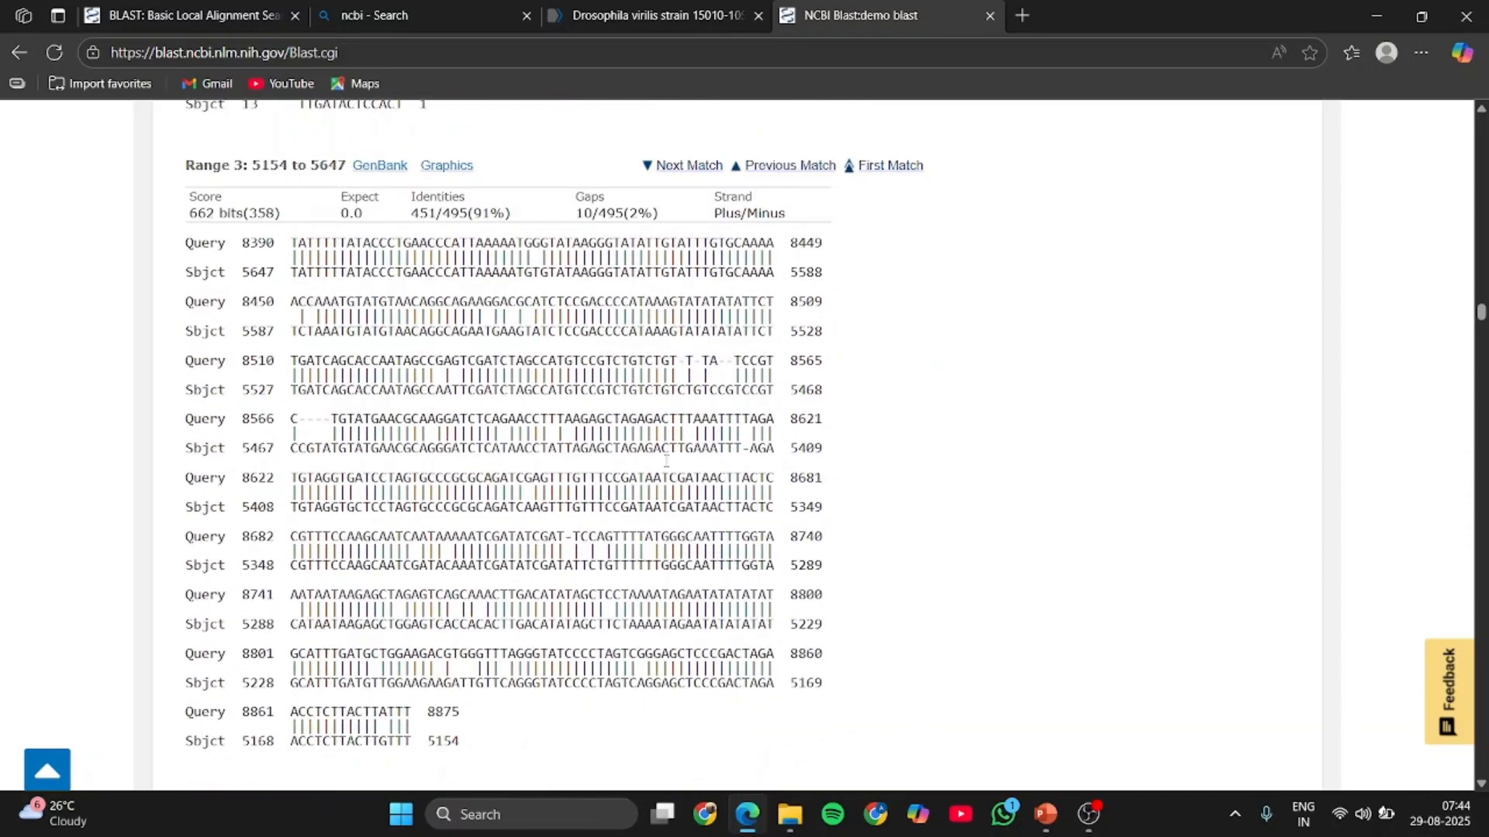
scroll(665, 461, down, 20)
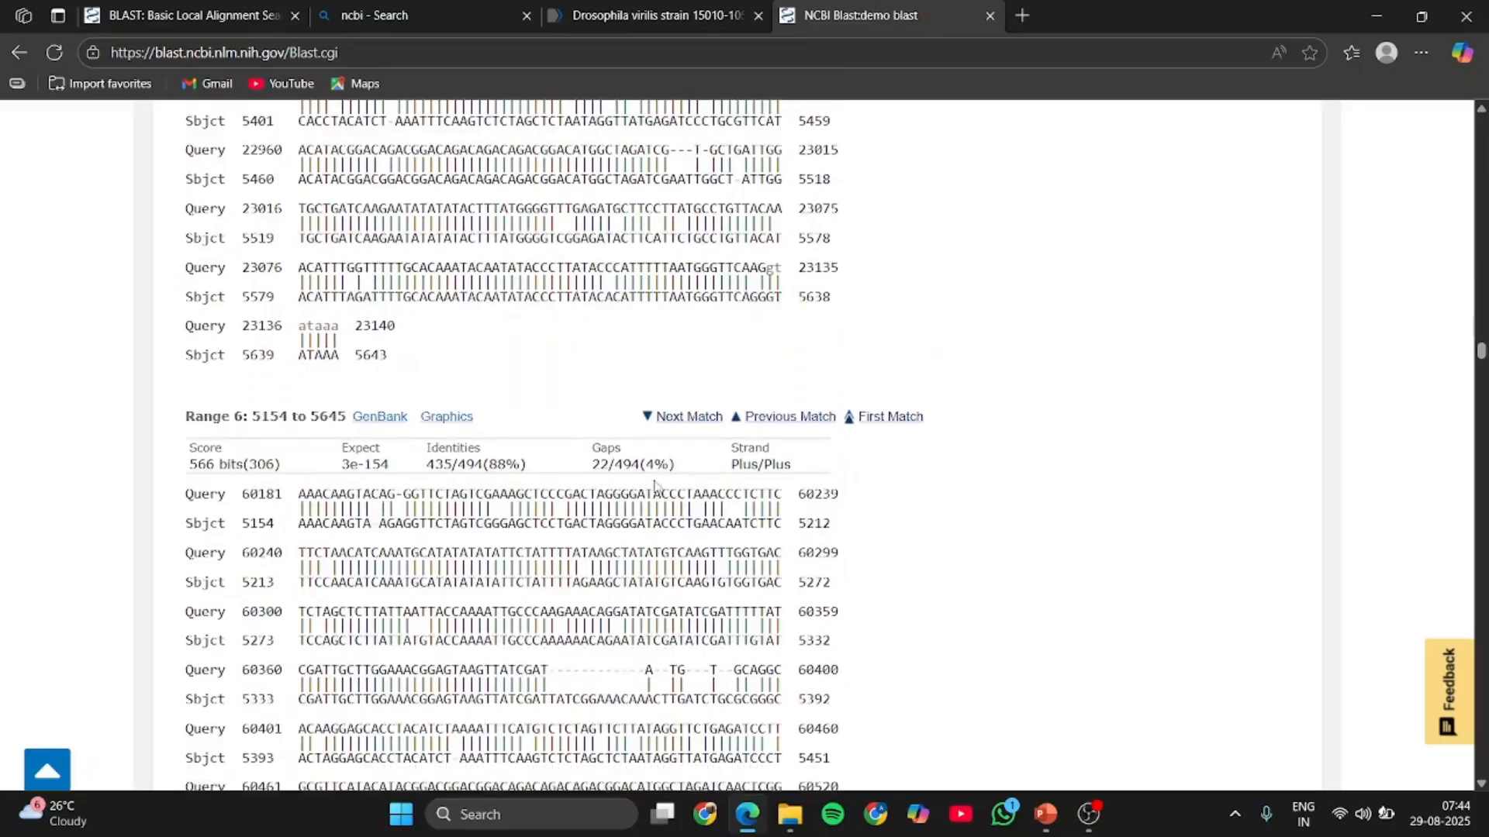
- Open the Taxonomy results and examine the Lineage report's organisms, BLAST names, scores and numbers of hits, along with the search details
scroll(653, 484, up, 20)
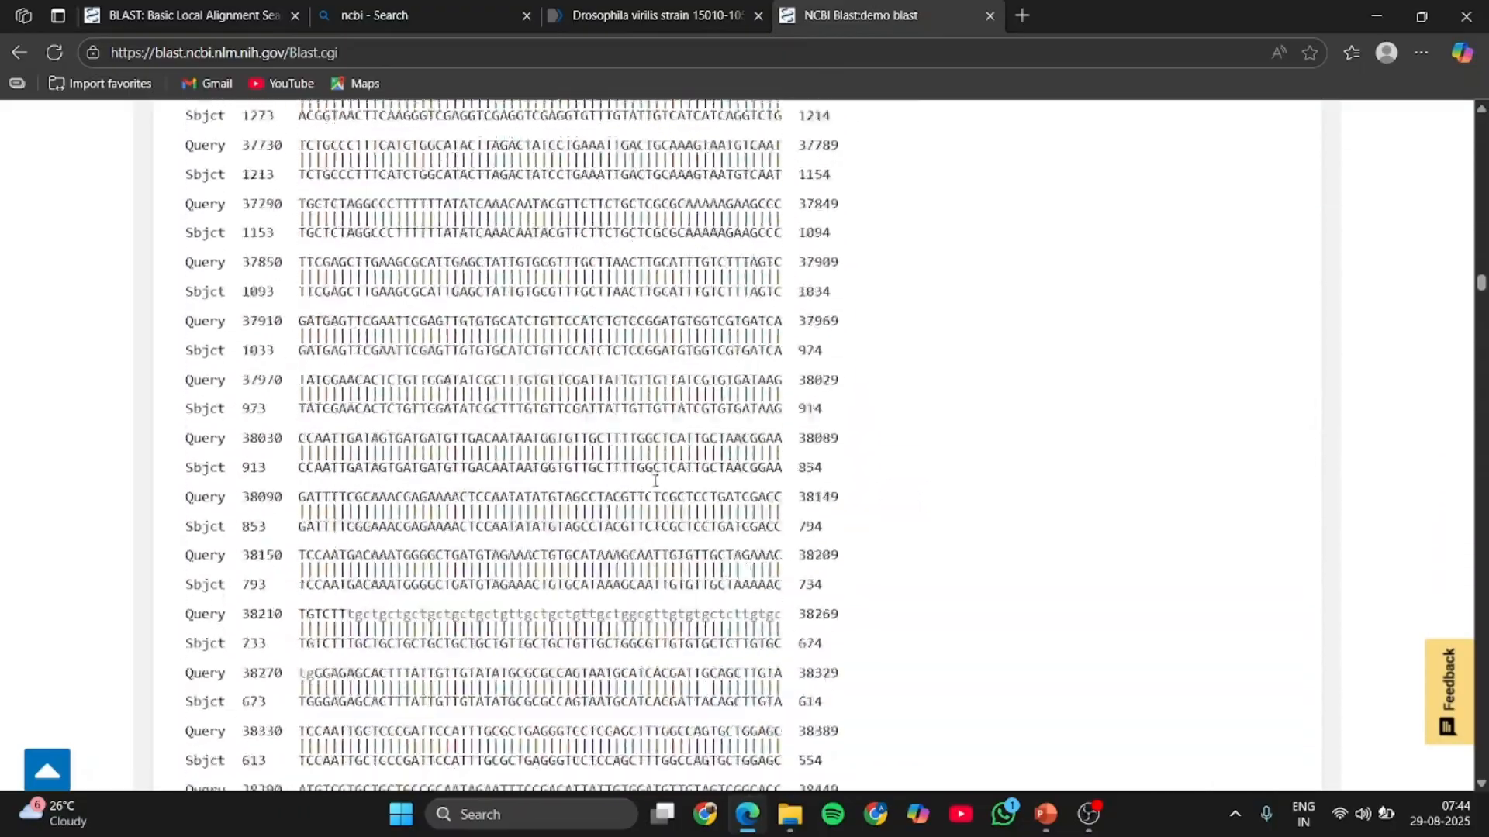
scroll(655, 481, up, 20)
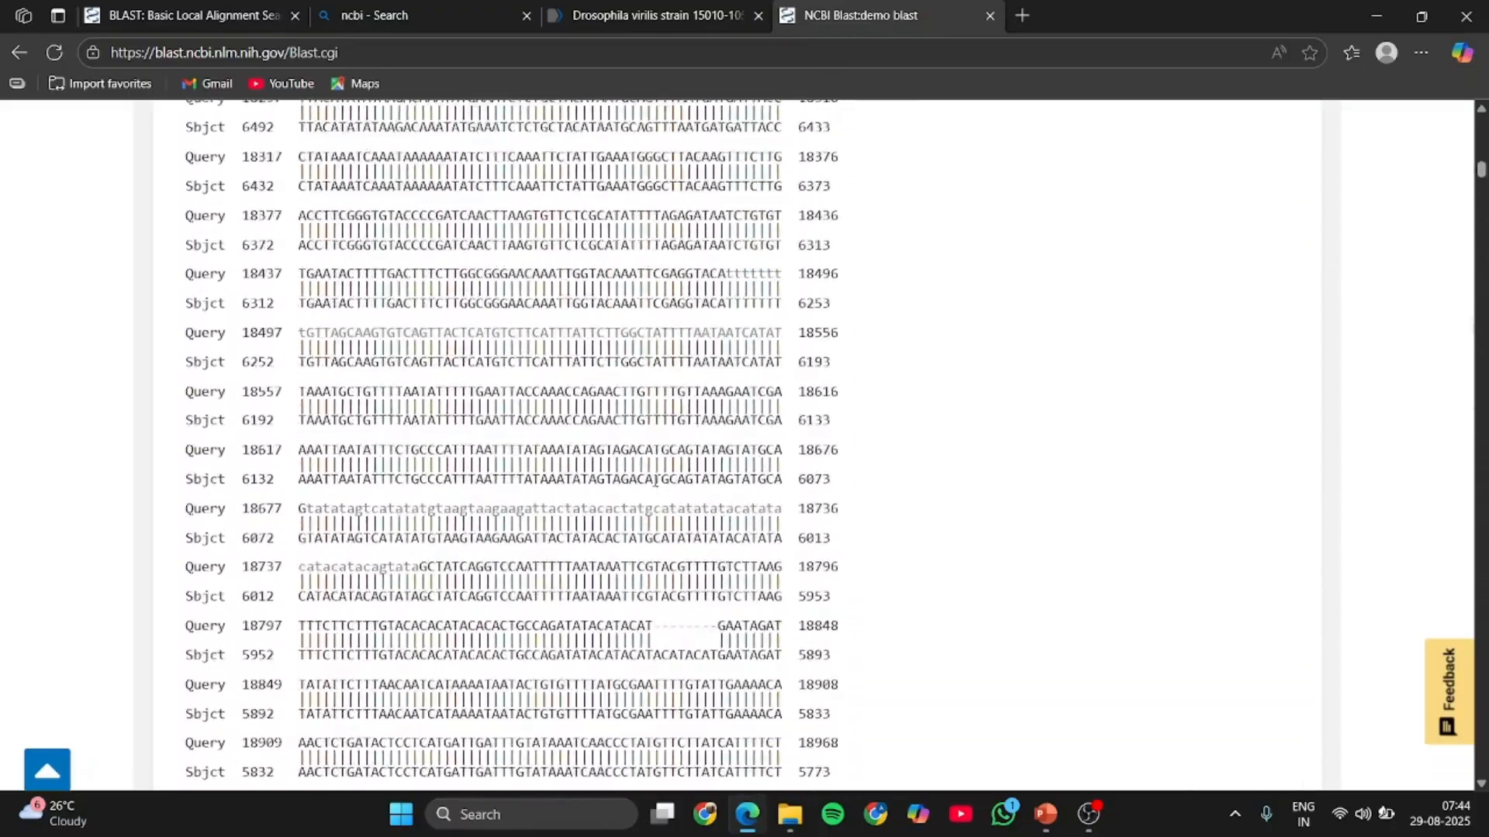
scroll(655, 481, up, 20)
scroll(655, 481, down, 8)
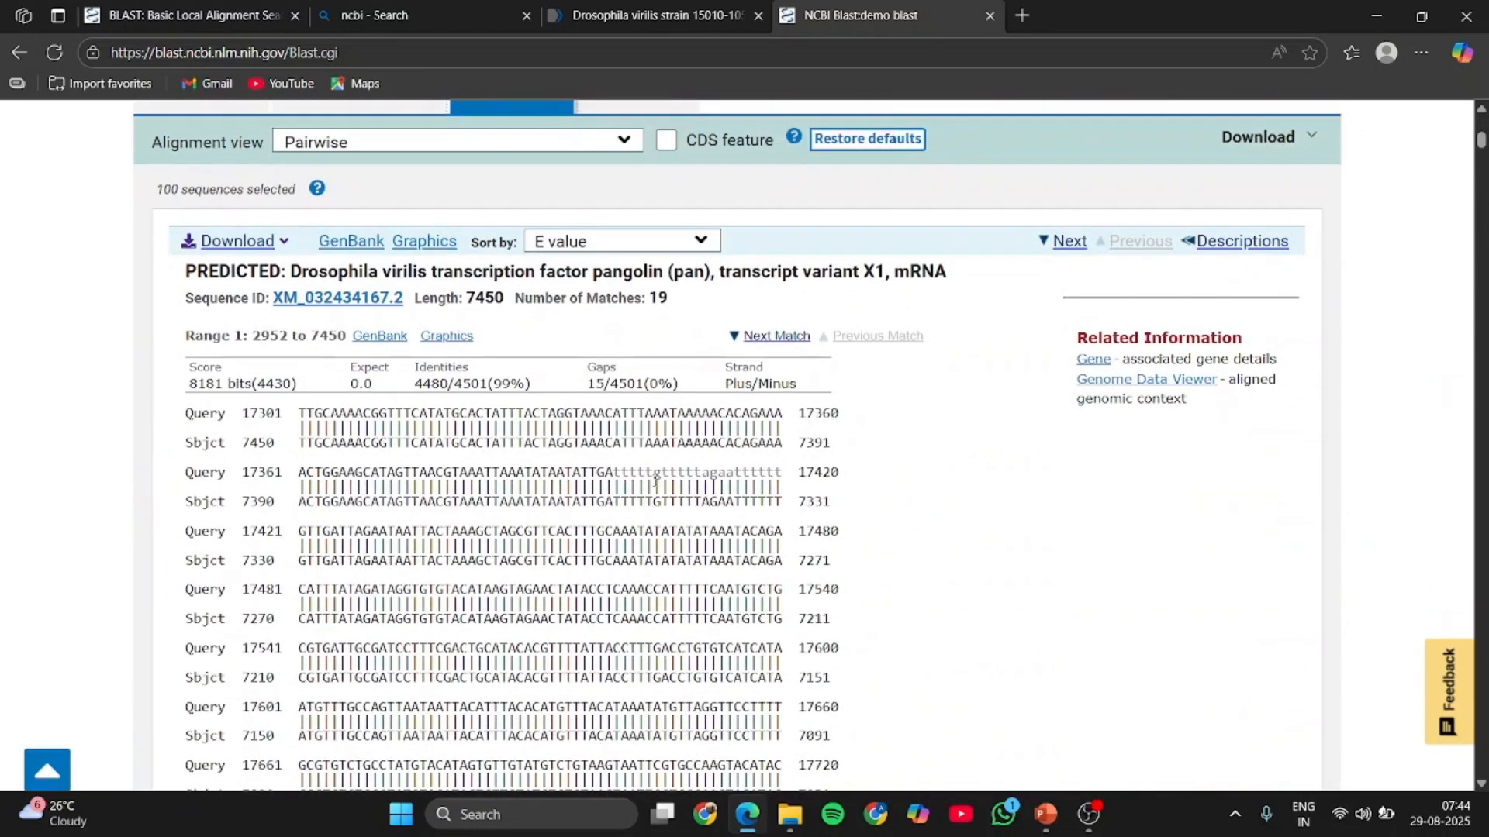
scroll(656, 481, up, 3)
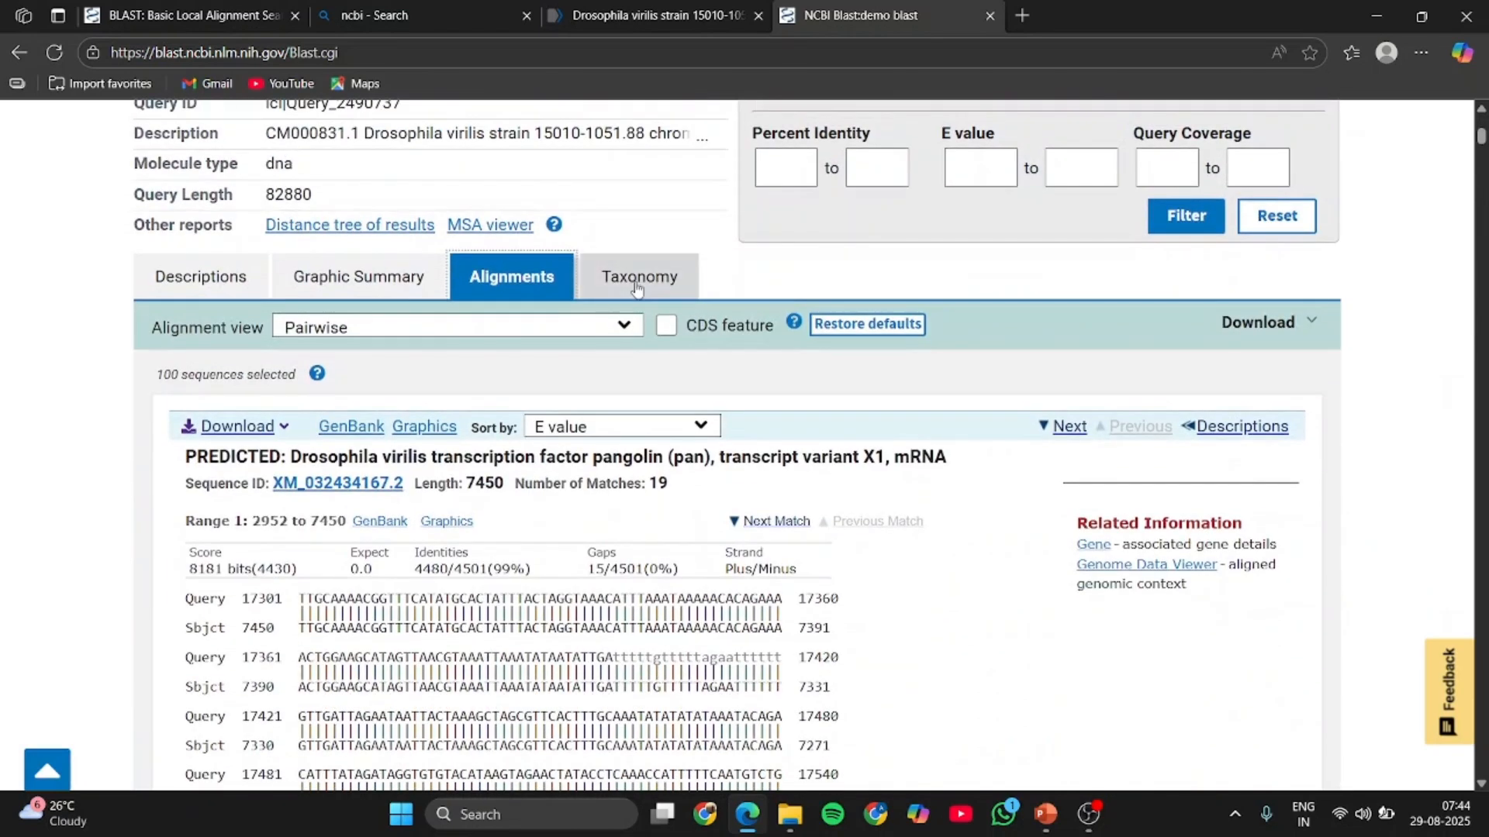
click(637, 285)
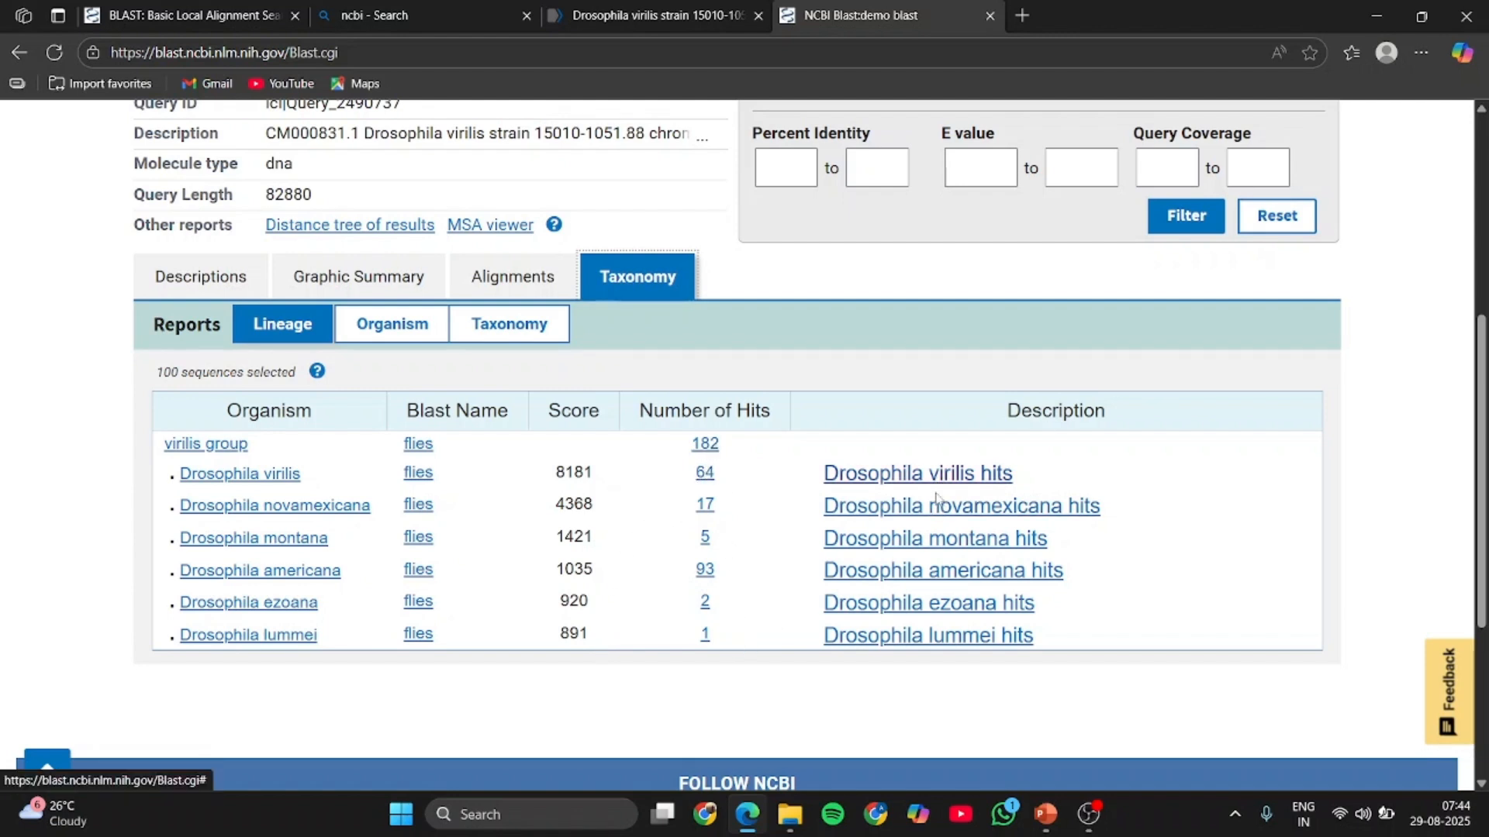
scroll(770, 450, up, 1)
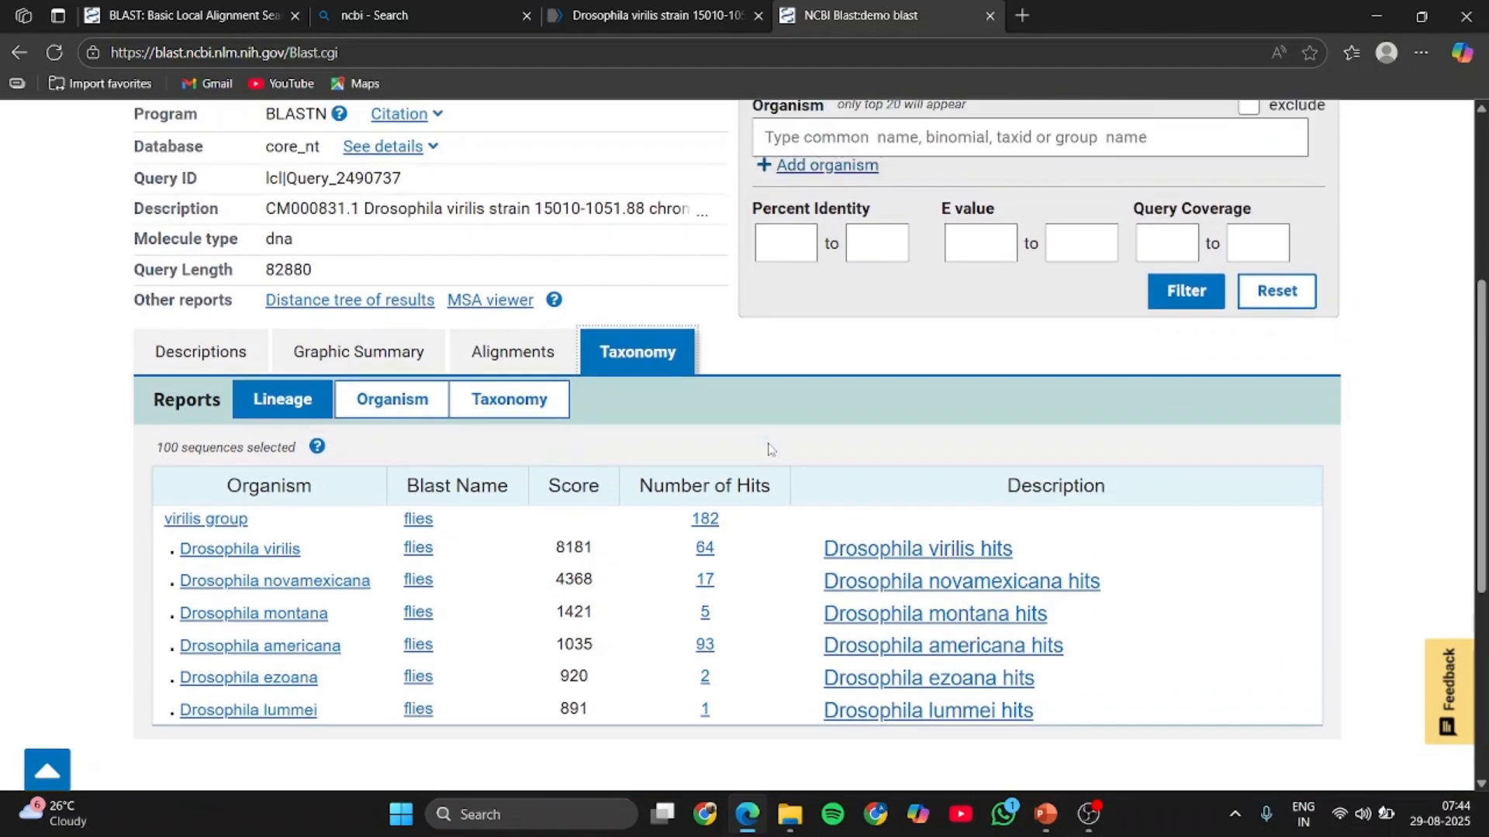
scroll(770, 450, up, 3)
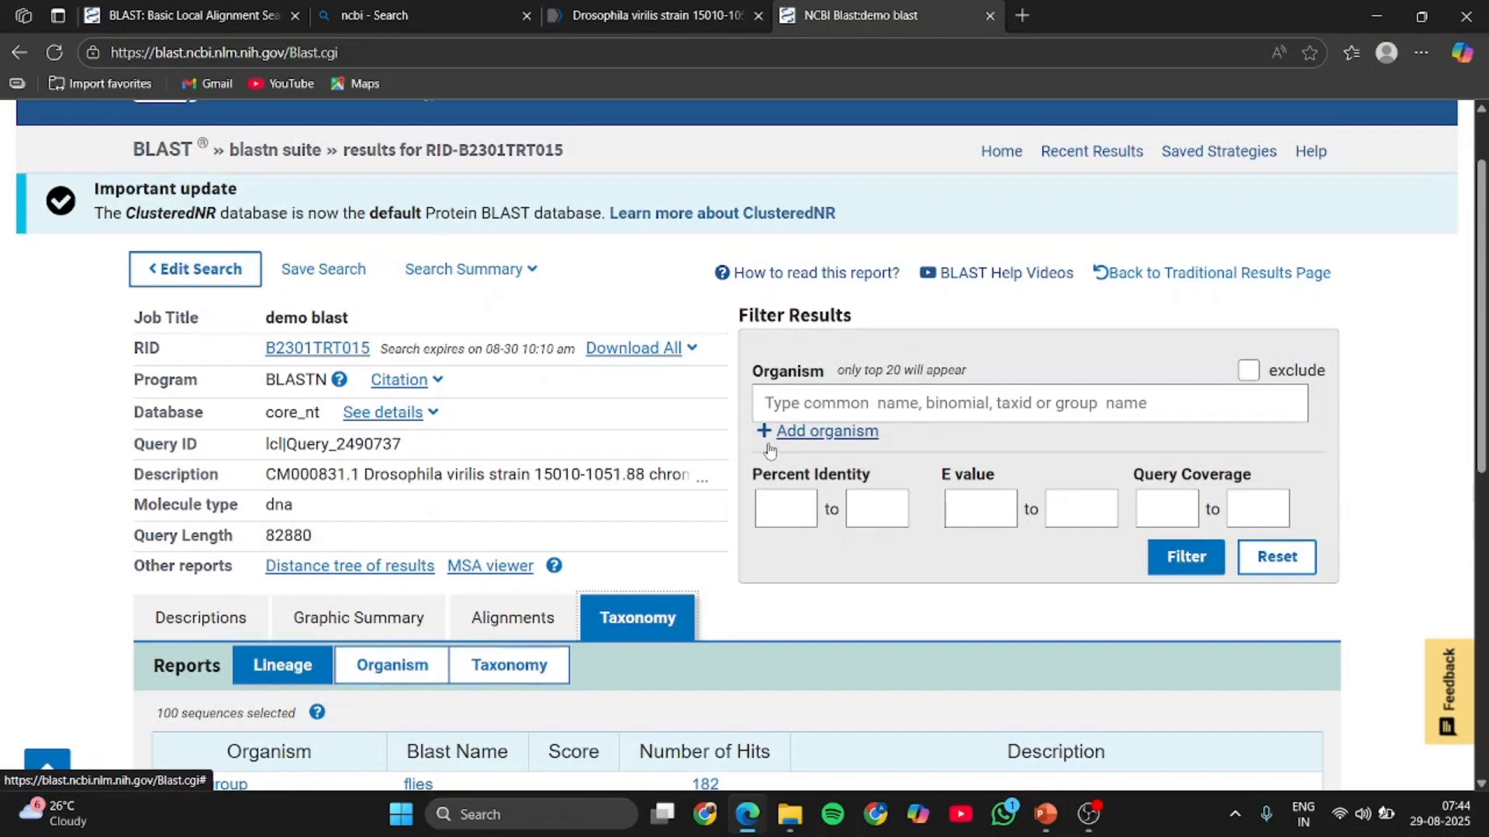
scroll(897, 479, down, 4)
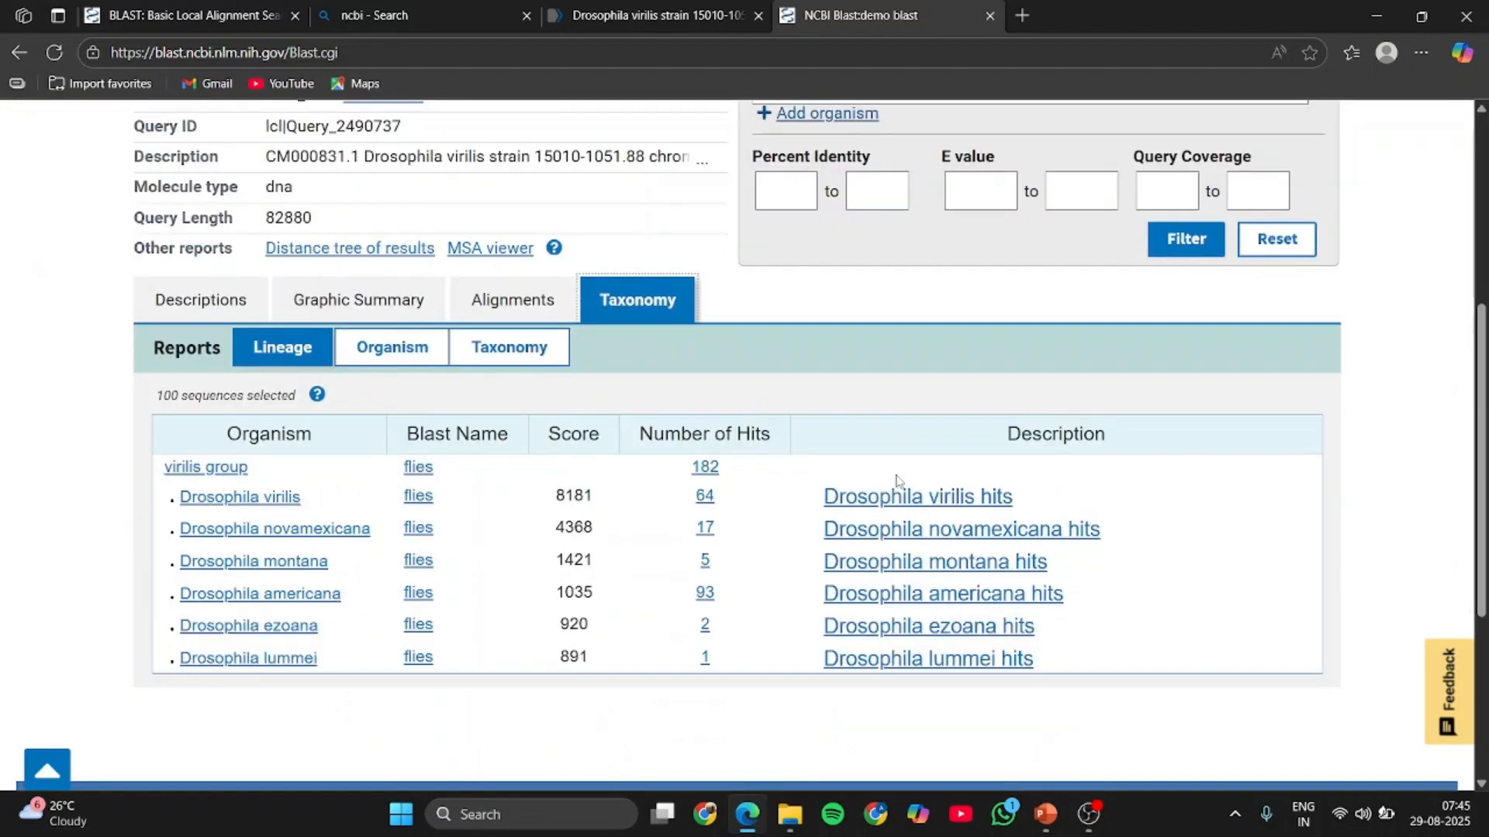